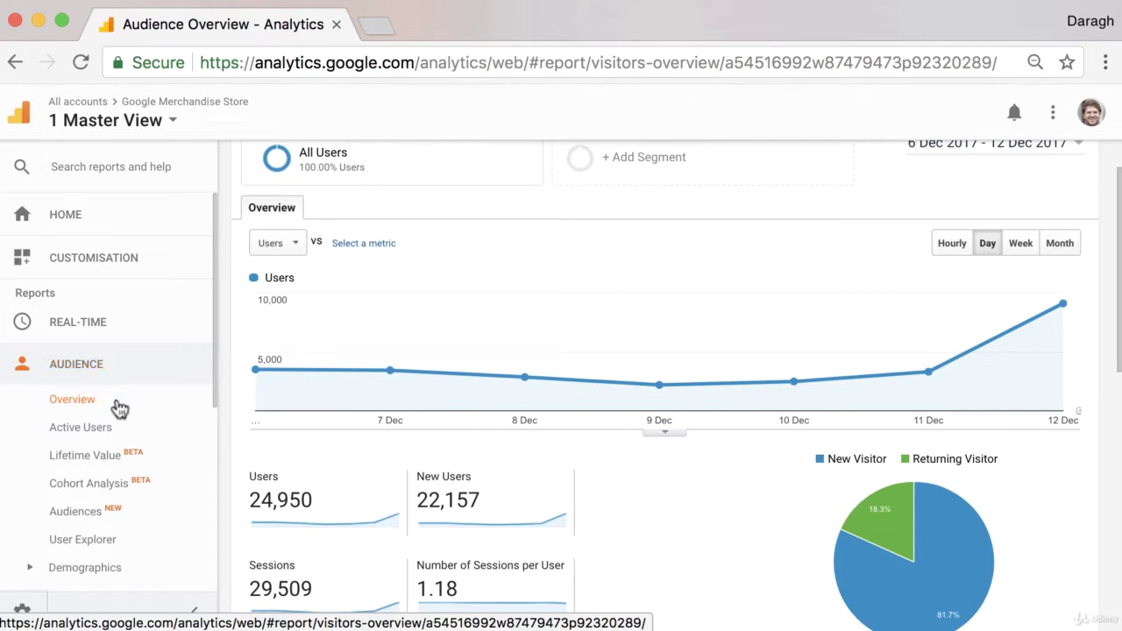
# Step: Open the Demographics Overview report within the Audience reports
pyautogui.scroll(-2, 114, 477)
pyautogui.click(44, 494)
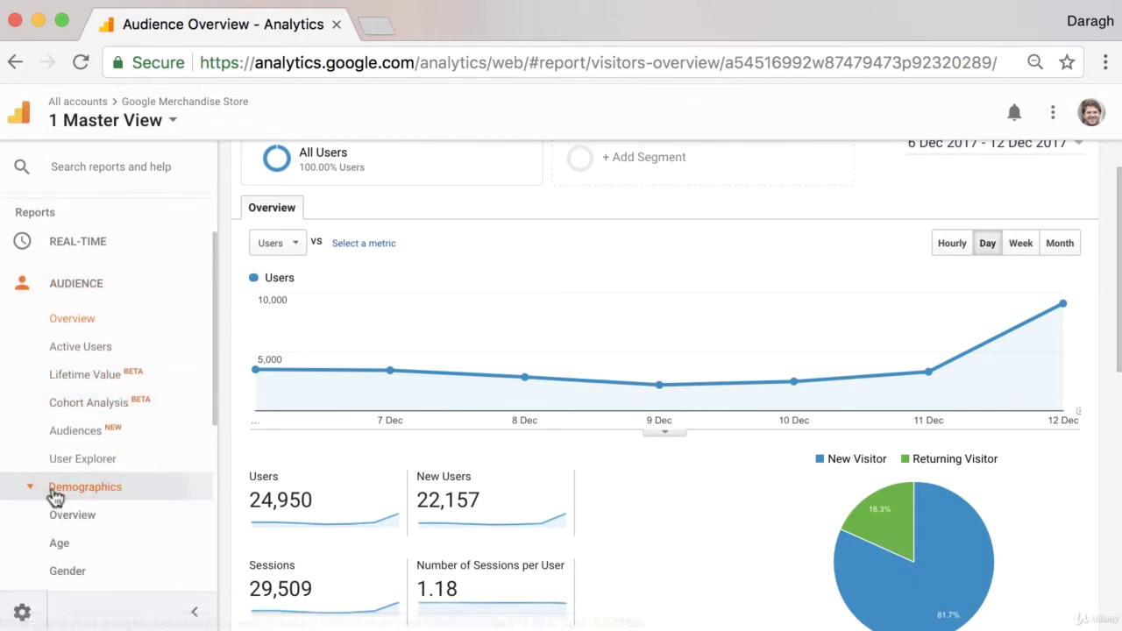
pyautogui.click(122, 521)
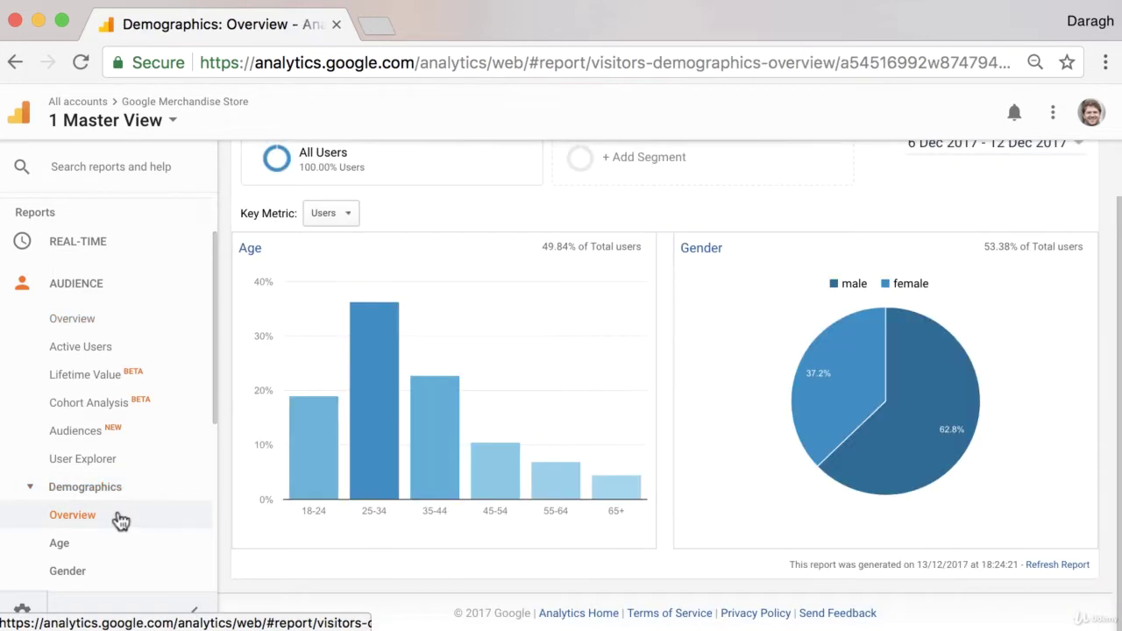
# Step: Examine the users' age-group bars and the male/female gender split in the Demographics Overview
pyautogui.scroll(1, 224, 513)
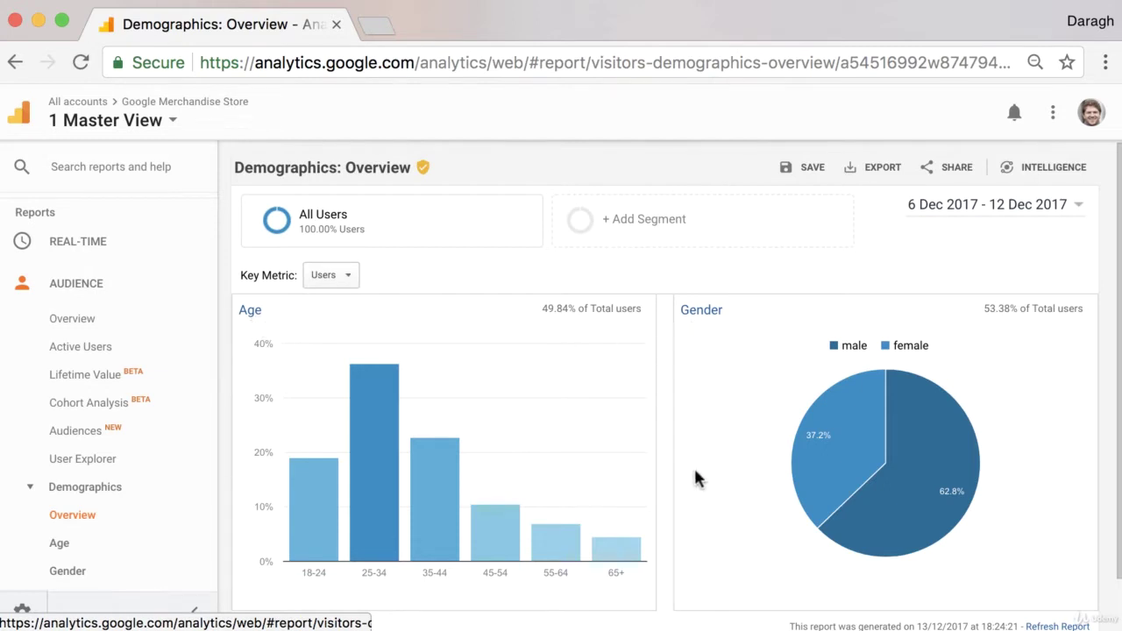
pyautogui.scroll(-2, 694, 473)
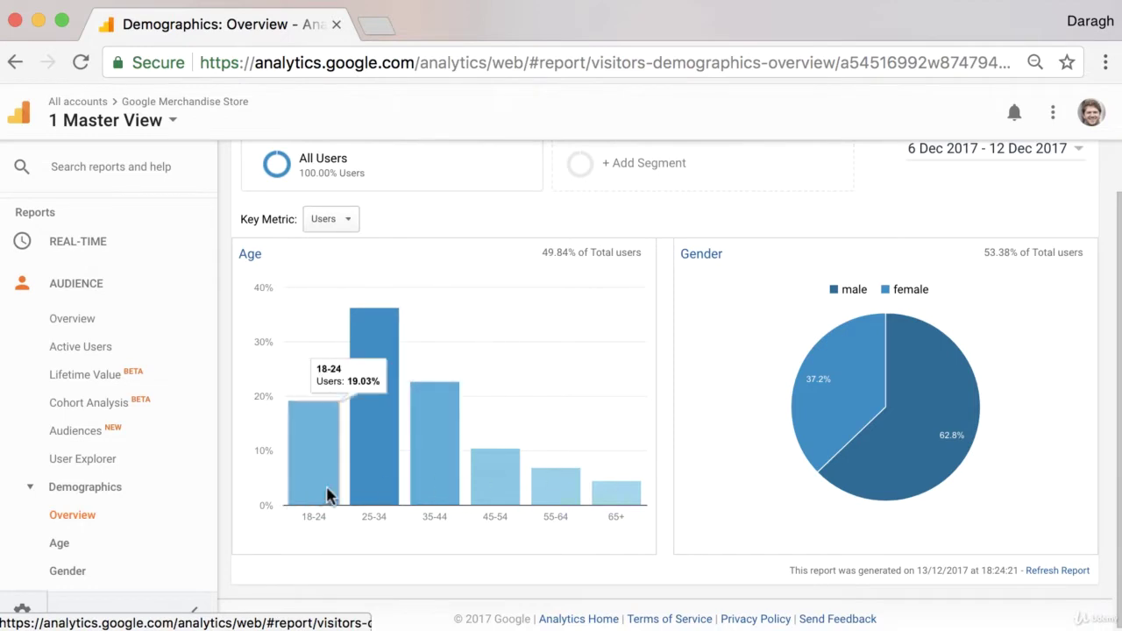
pyautogui.moveTo(622, 496)
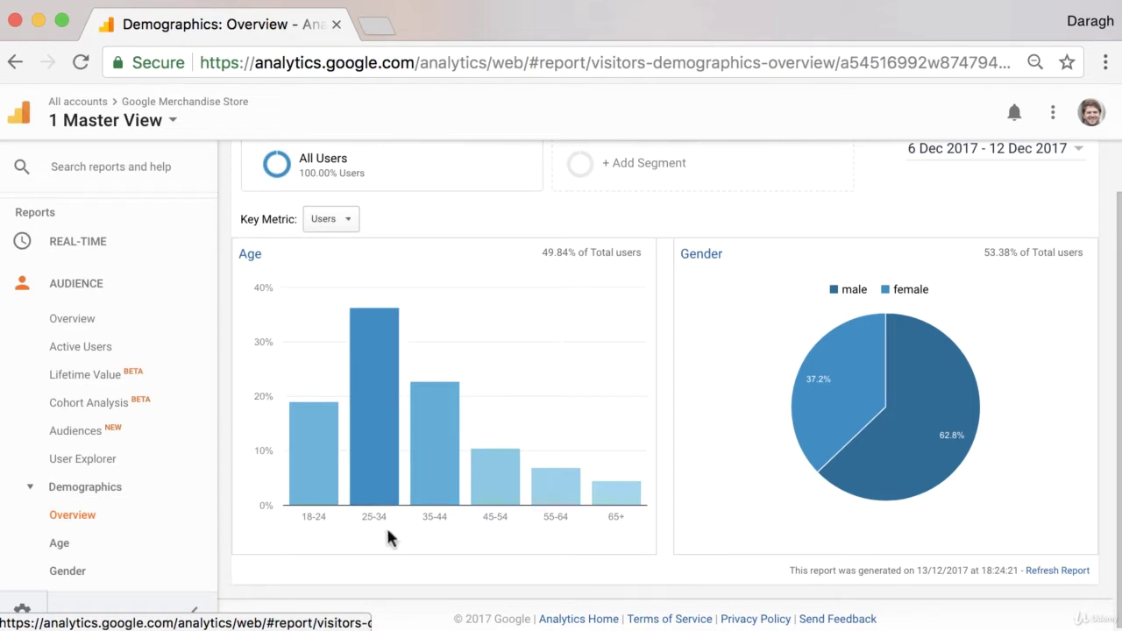
pyautogui.moveTo(382, 475)
pyautogui.moveTo(378, 496)
pyautogui.moveTo(886, 493)
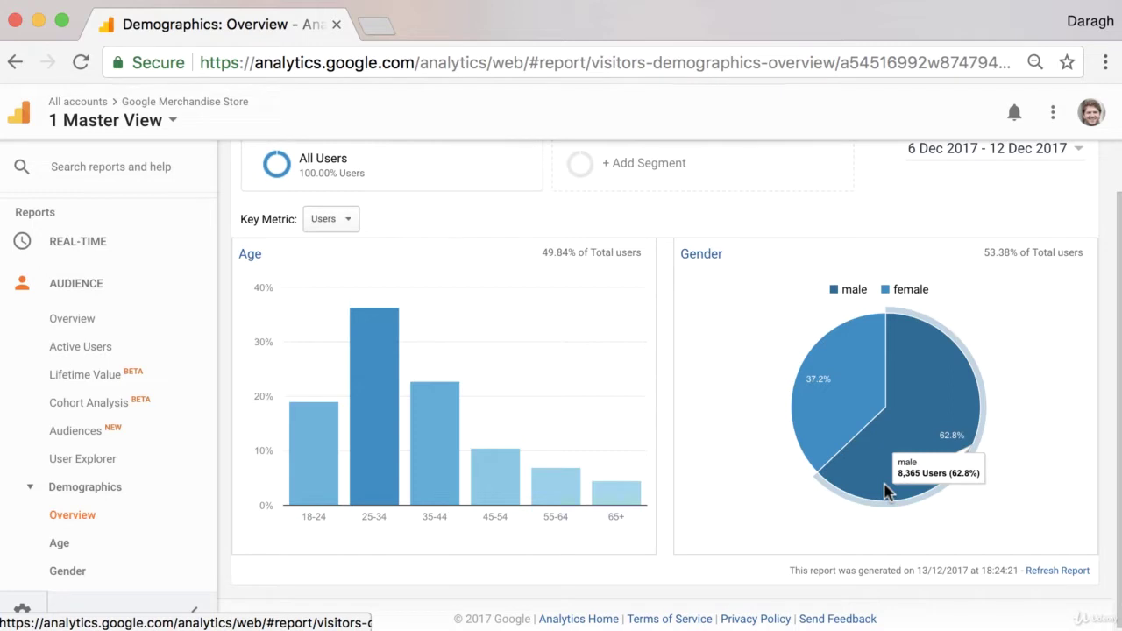
pyautogui.moveTo(370, 442)
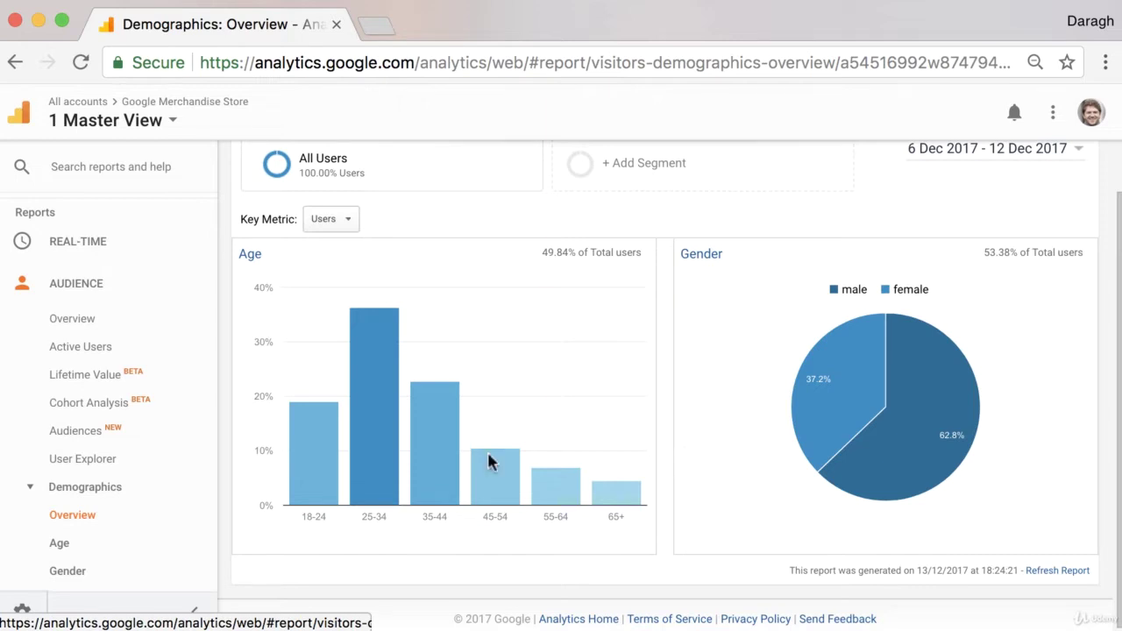
pyautogui.moveTo(874, 442)
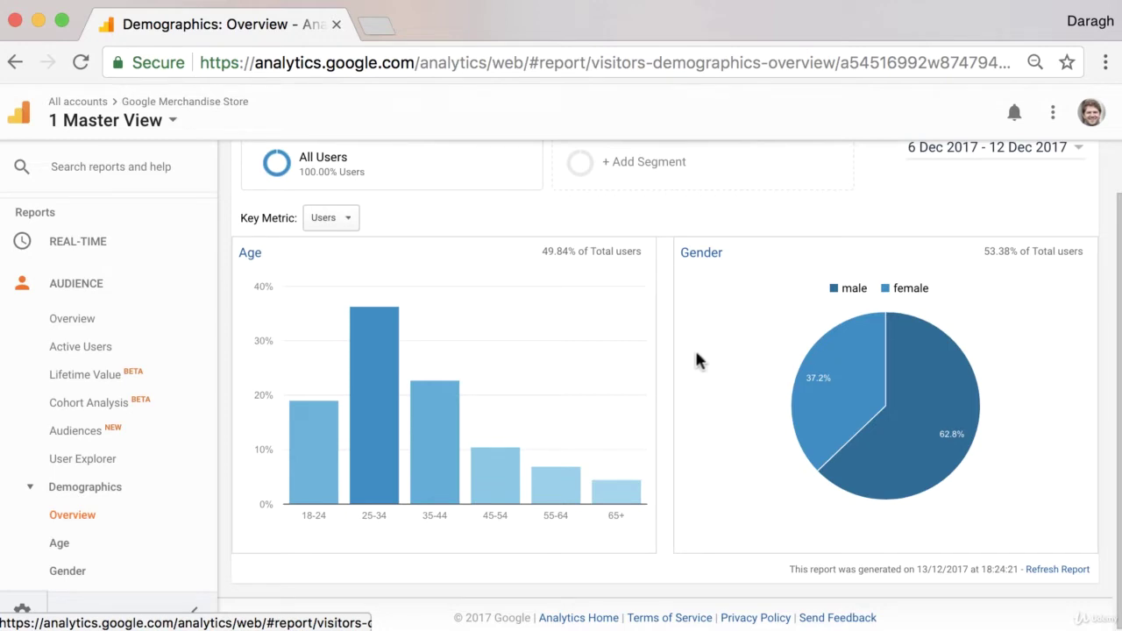
# Step: Open the Google Merchandise Store property settings in Administration and highlight the Enable Demographics and Interest Reports heading under Advertising Features
pyautogui.click(22, 616)
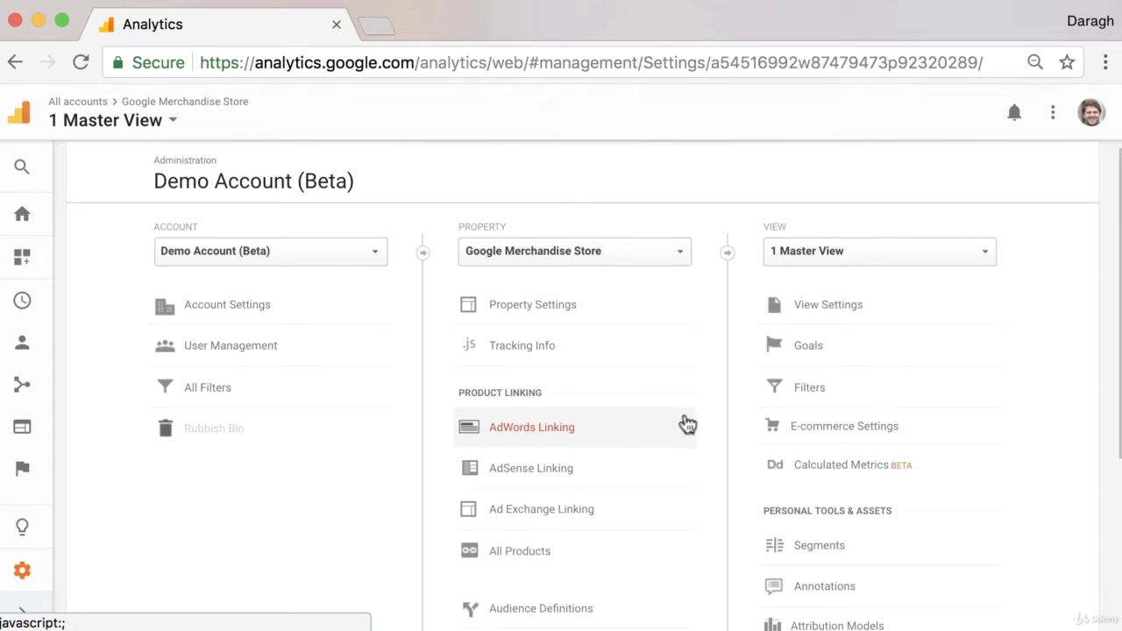
pyautogui.click(623, 304)
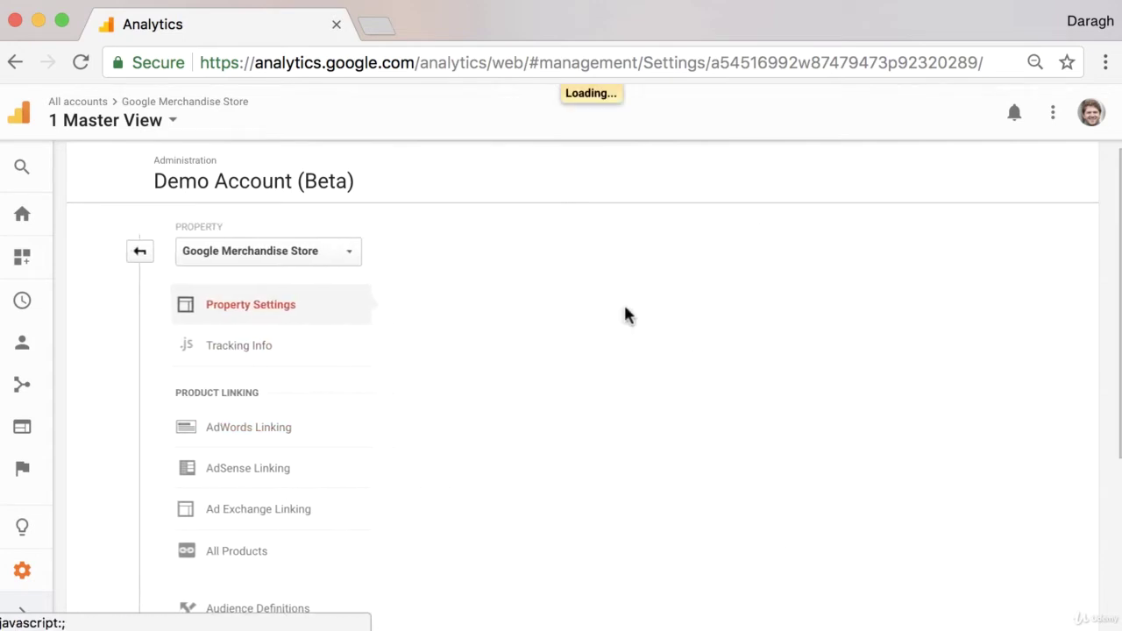
pyautogui.scroll(-5, 648, 460)
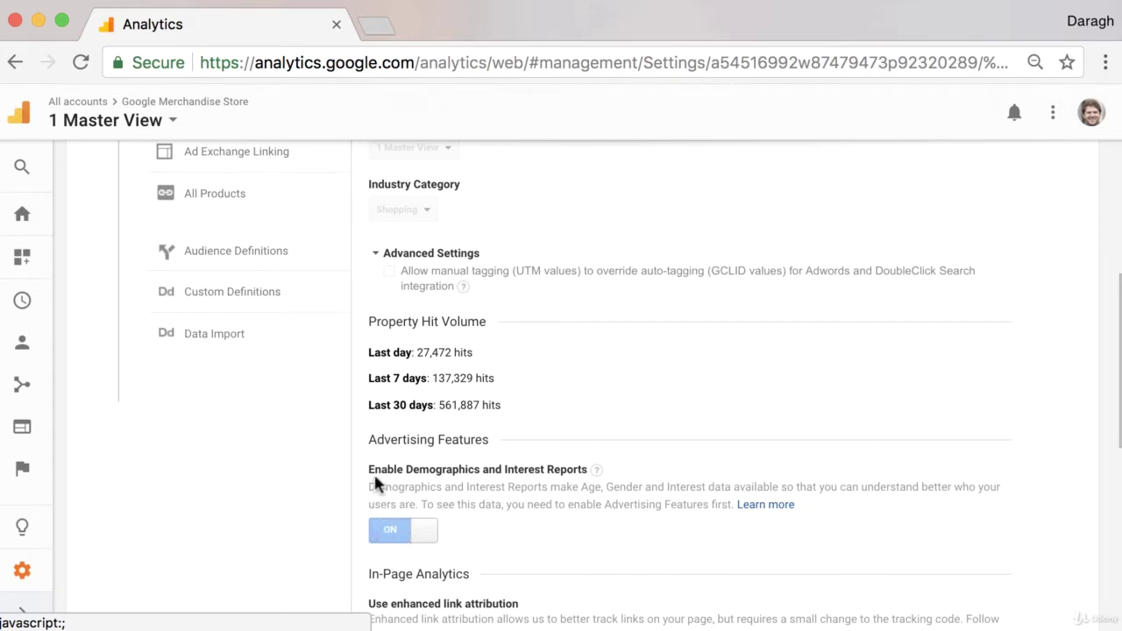
pyautogui.moveTo(368, 469); pyautogui.dragTo(589, 470)
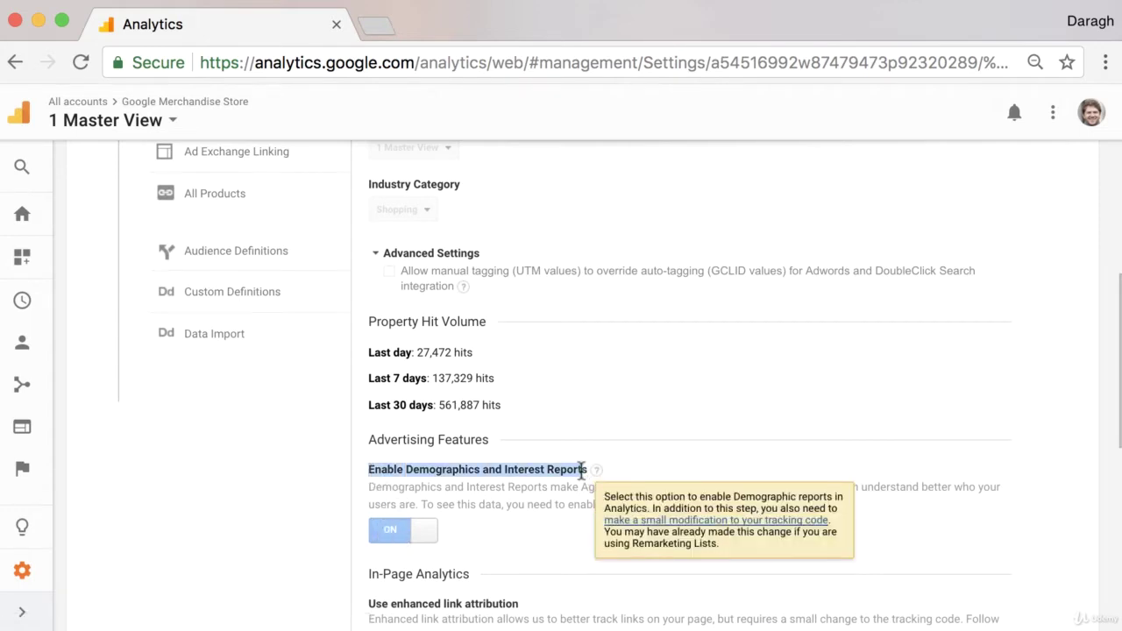
# Step: Open the Audience Interests Overview report and review the Affinity Category, In-Market Segment and Other Category lists
pyautogui.click(25, 347)
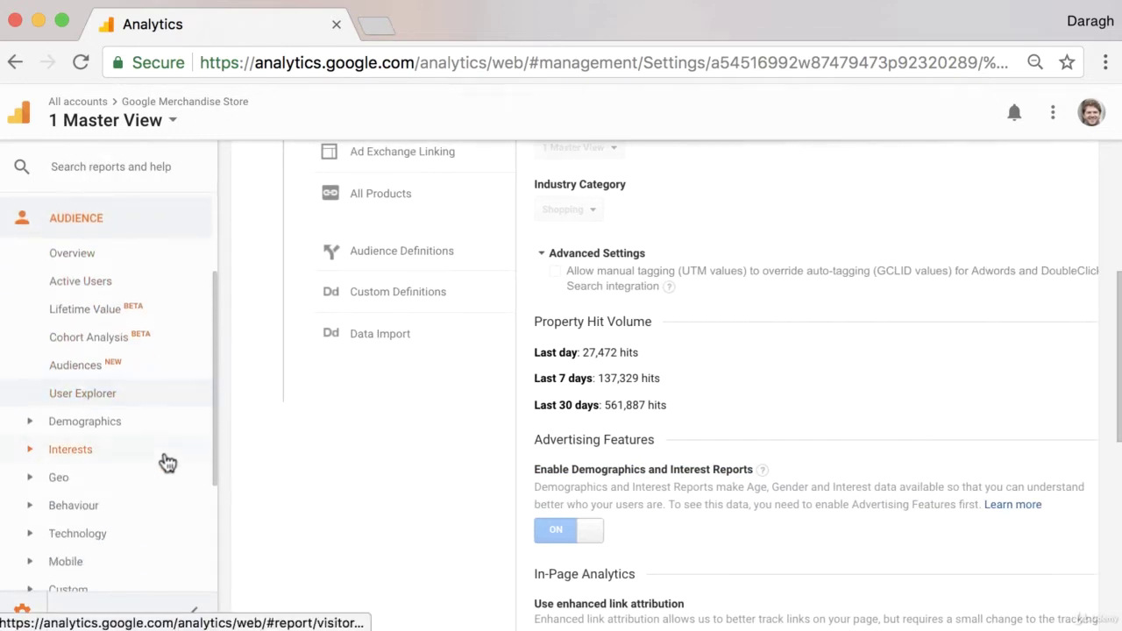
pyautogui.click(55, 456)
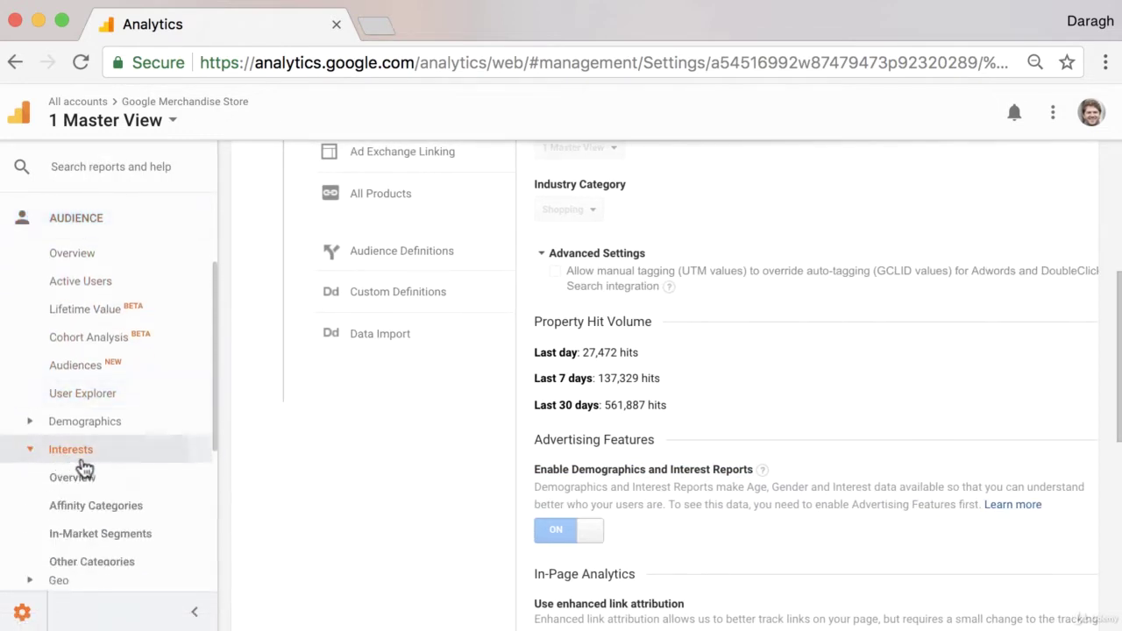
pyautogui.click(122, 480)
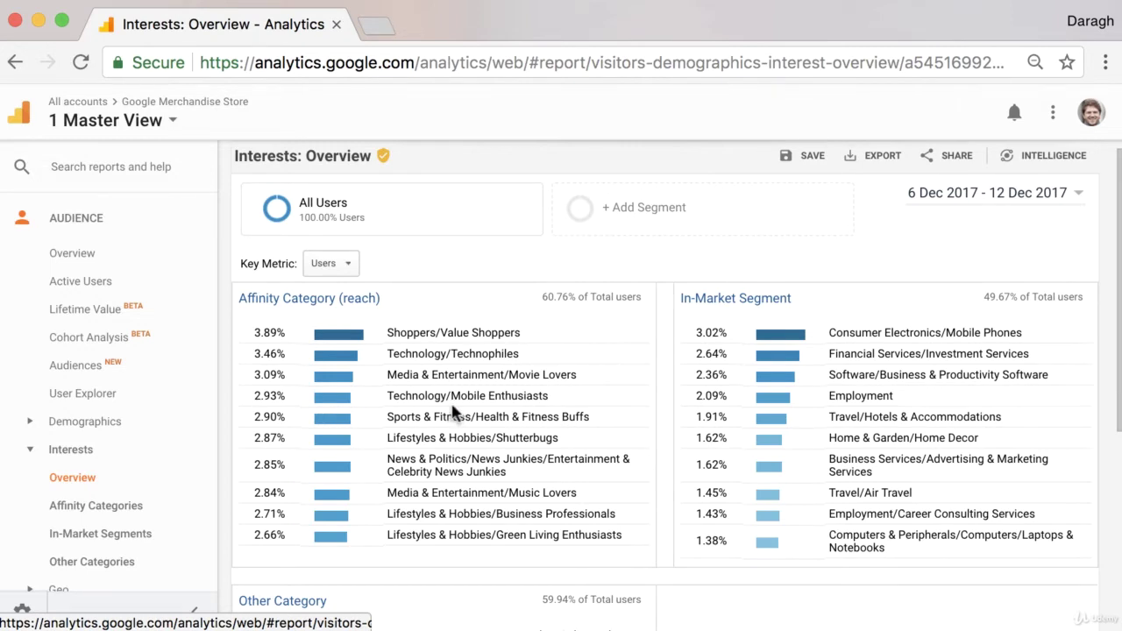
pyautogui.scroll(-1, 454, 412)
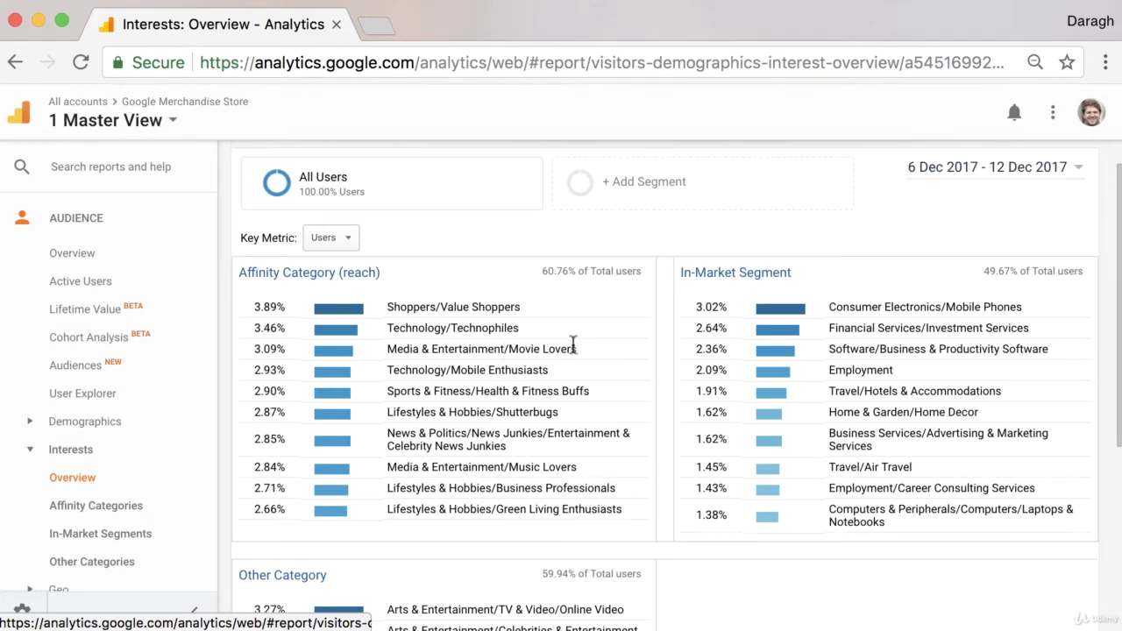
pyautogui.scroll(-2, 574, 344)
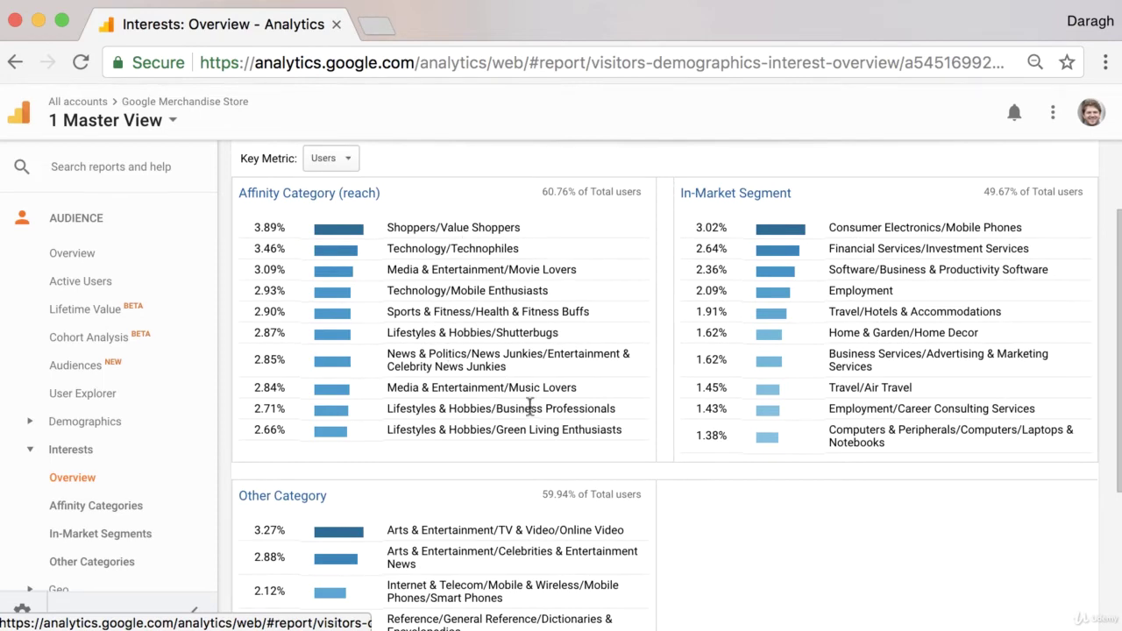
pyautogui.scroll(1, 530, 414)
pyautogui.scroll(-4, 530, 415)
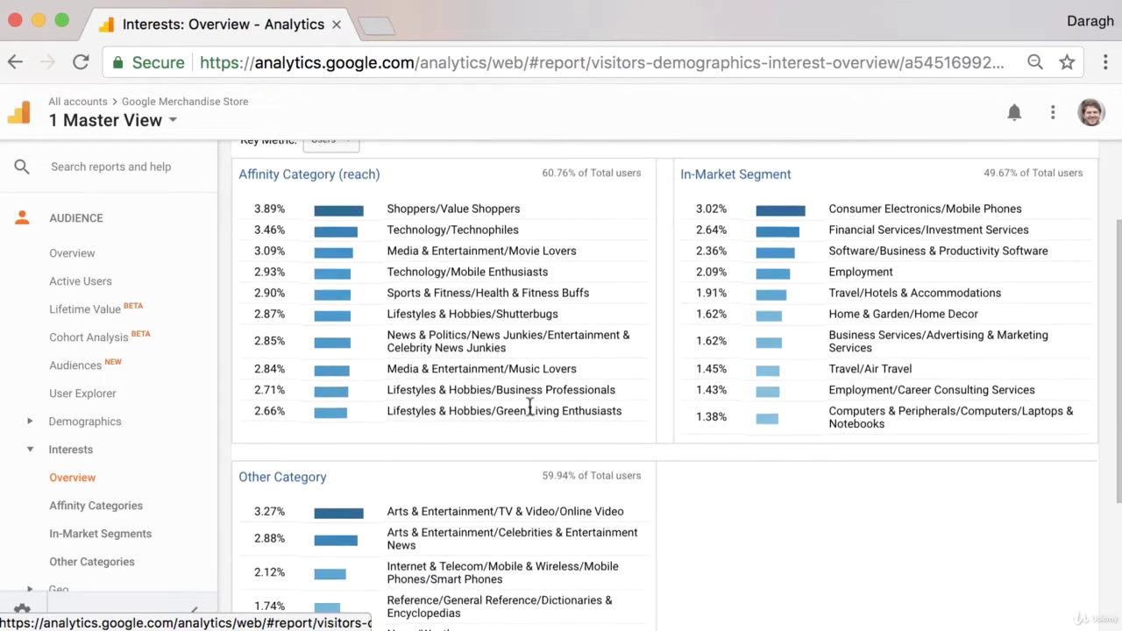
pyautogui.scroll(-1, 529, 405)
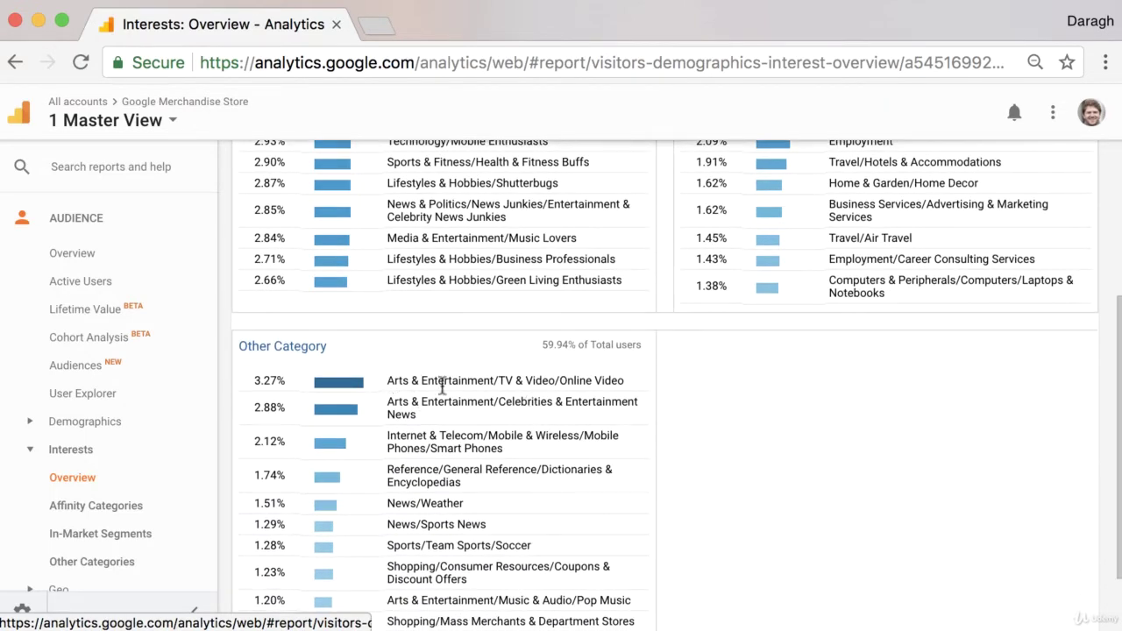
# Step: Open the Geo Language report and highlight the percentage of users for the en-us language
pyautogui.scroll(-4, 140, 396)
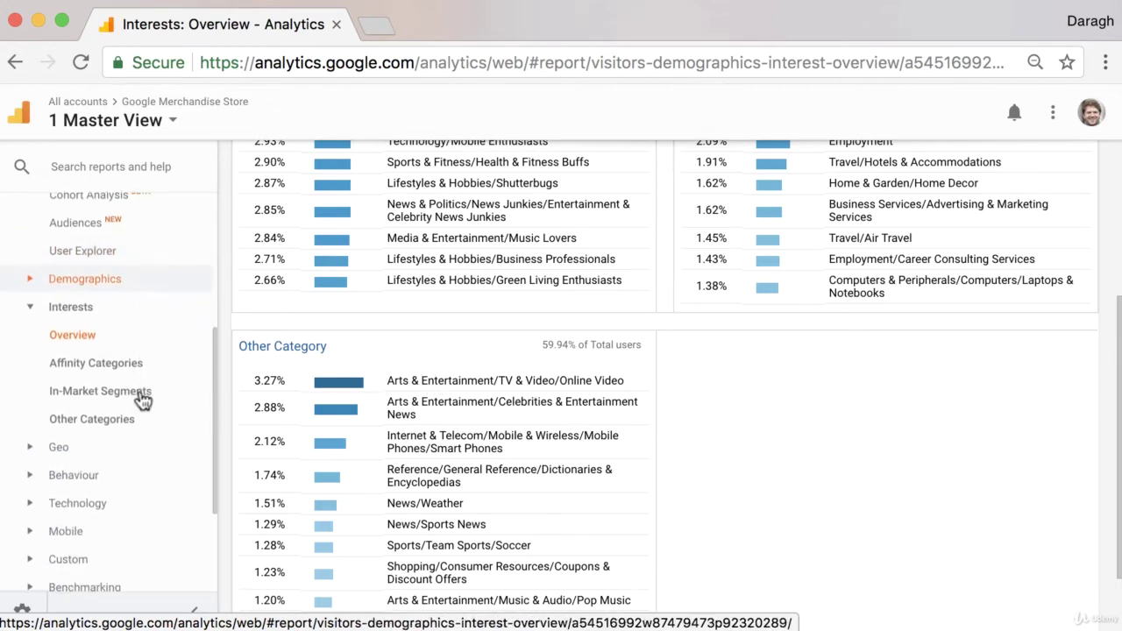
pyautogui.click(82, 439)
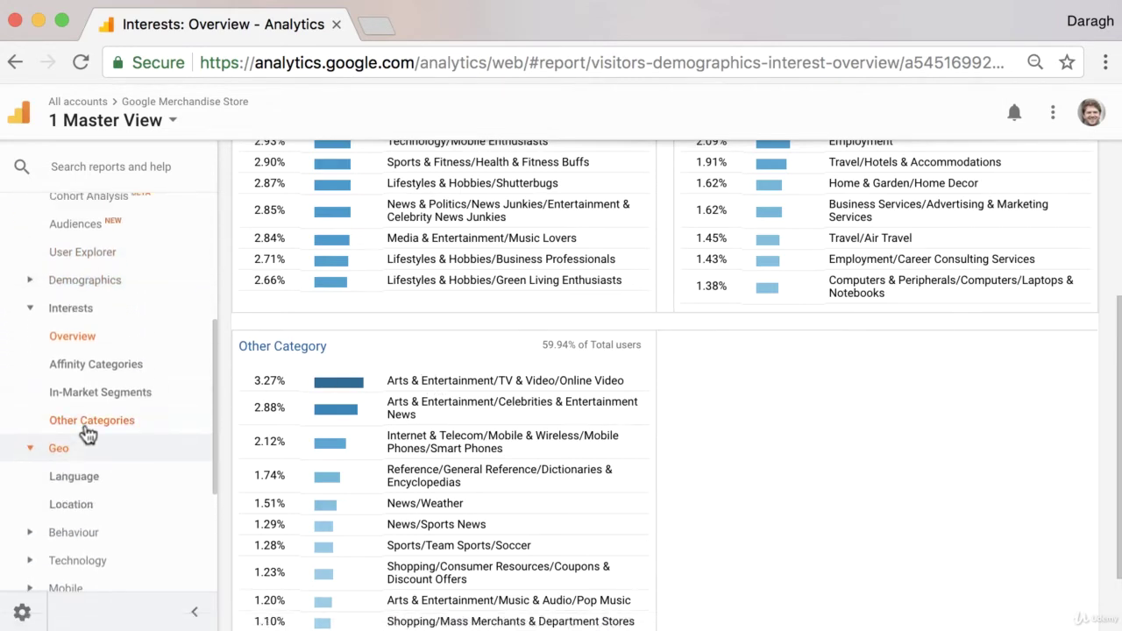
pyautogui.click(99, 484)
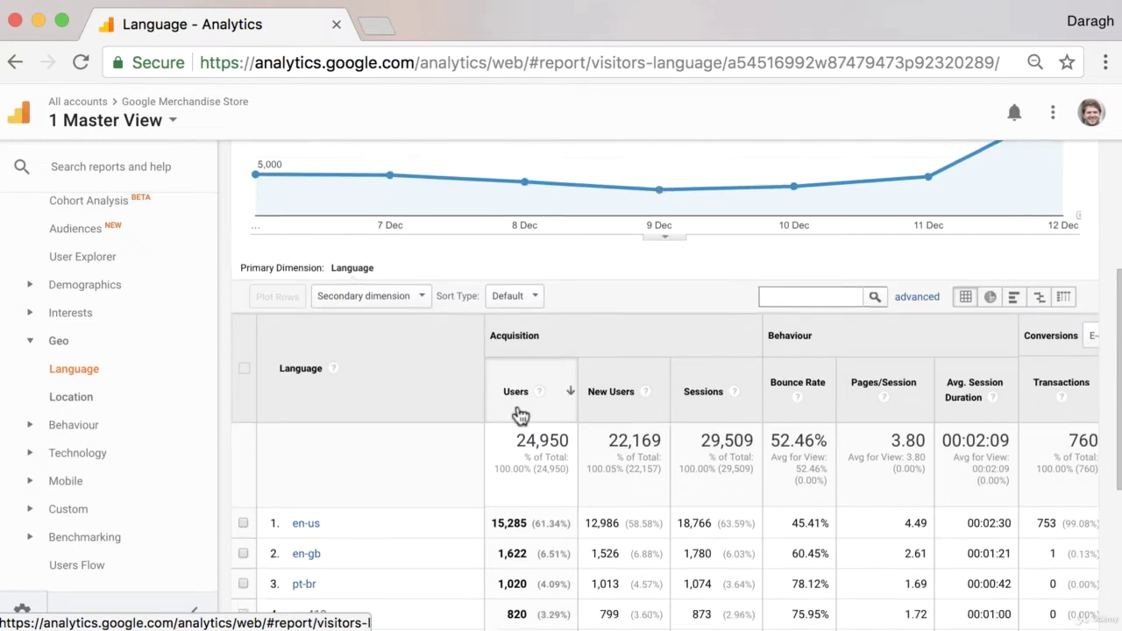
pyautogui.scroll(-2, 521, 416)
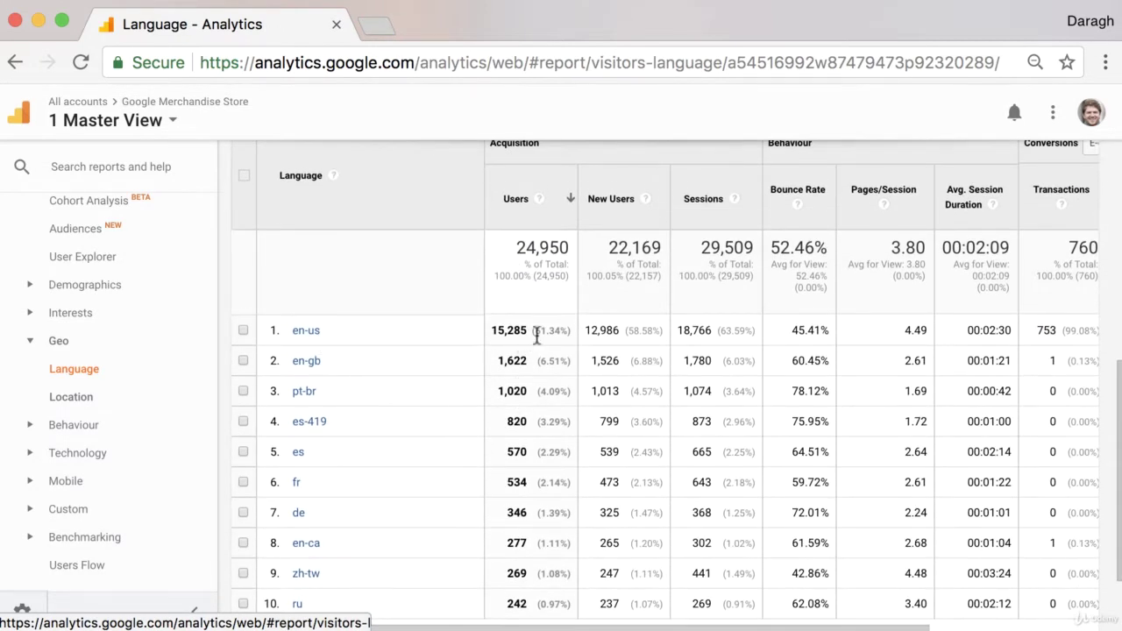
pyautogui.moveTo(535, 331); pyautogui.dragTo(565, 331)
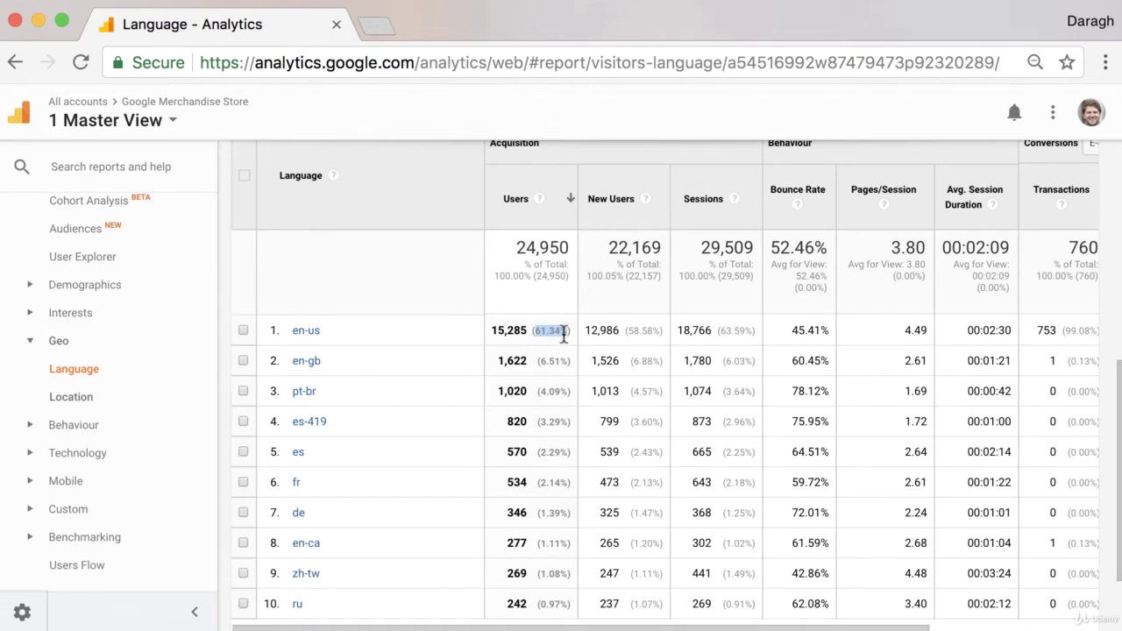
pyautogui.moveTo(563, 334); pyautogui.dragTo(570, 331)
# Step: Open the Geo Location report and review the table of users, behaviour and transactions by country
pyautogui.click(72, 397)
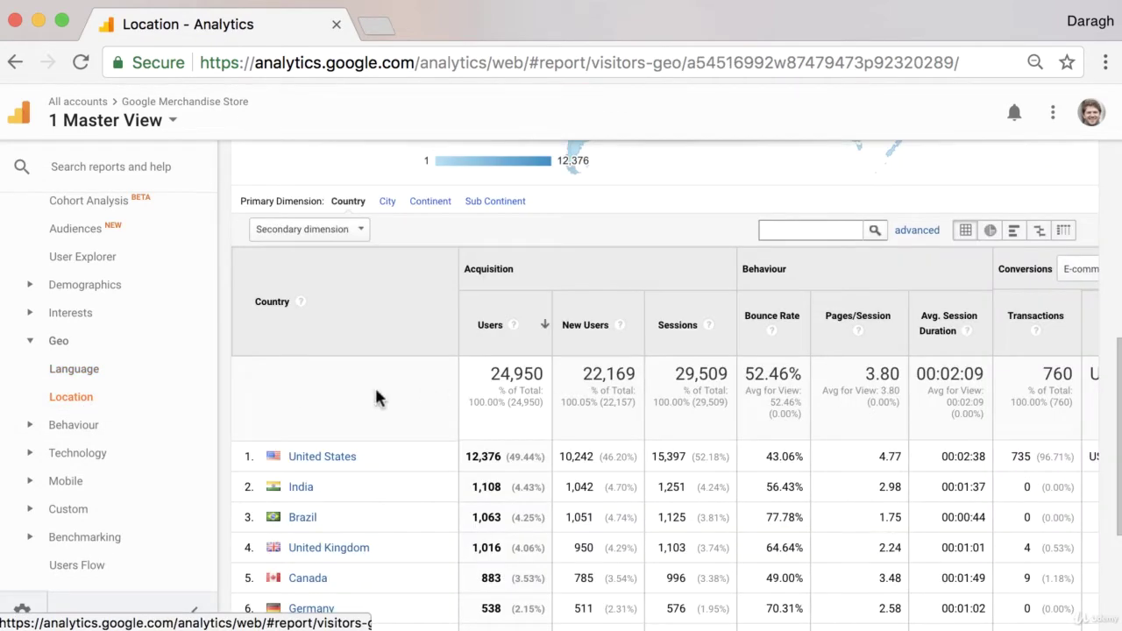
pyautogui.scroll(-1, 377, 399)
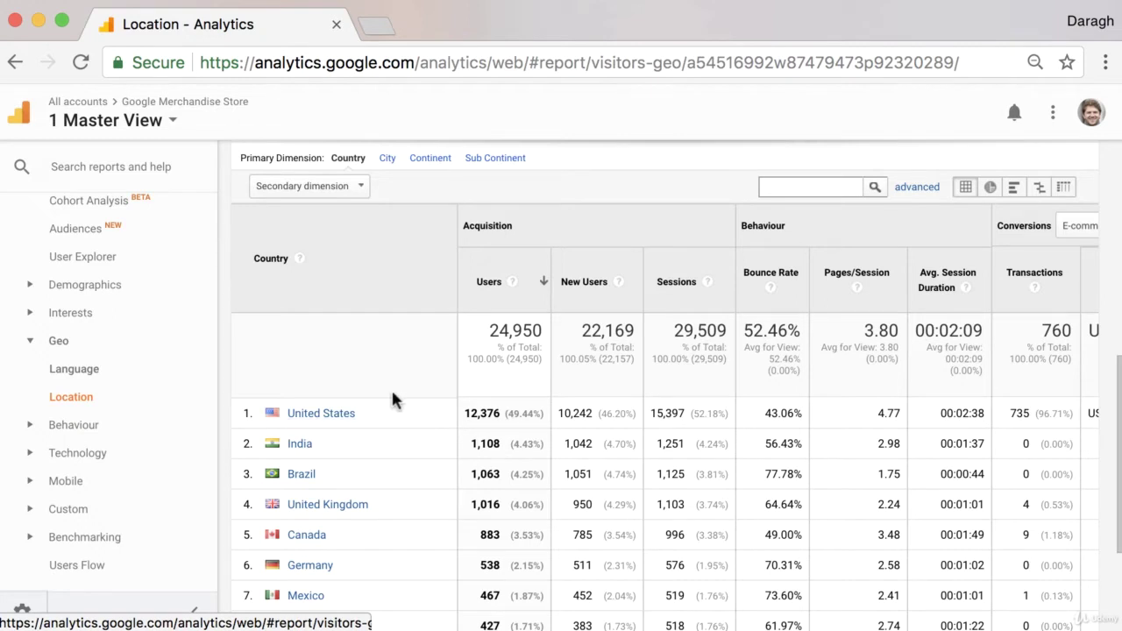
pyautogui.scroll(-1, 391, 399)
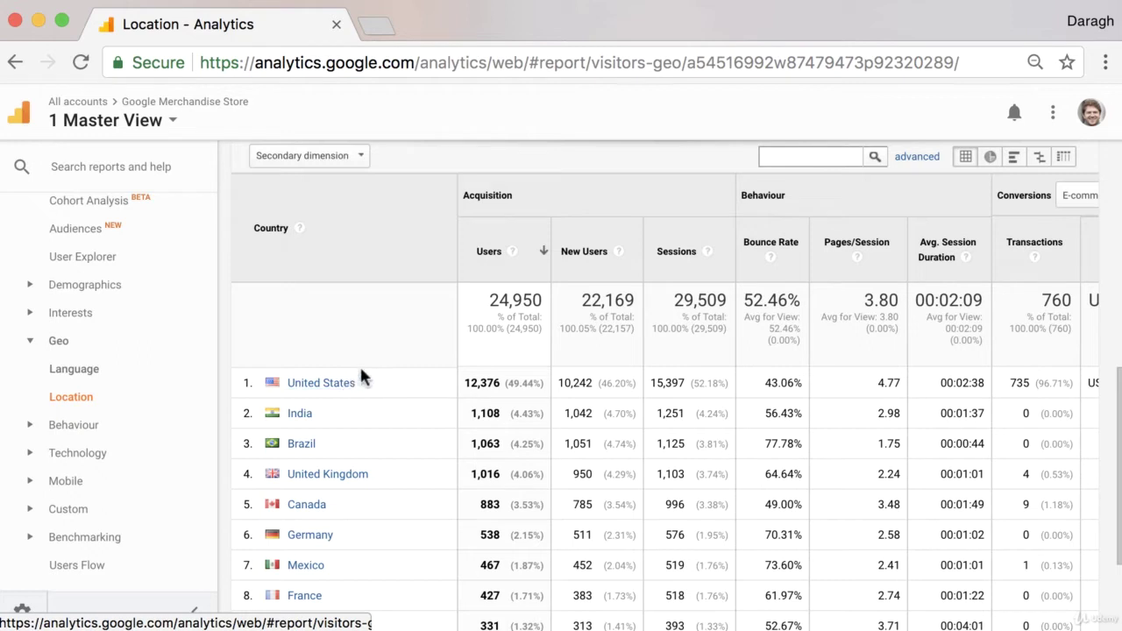
pyautogui.scroll(-1, 407, 506)
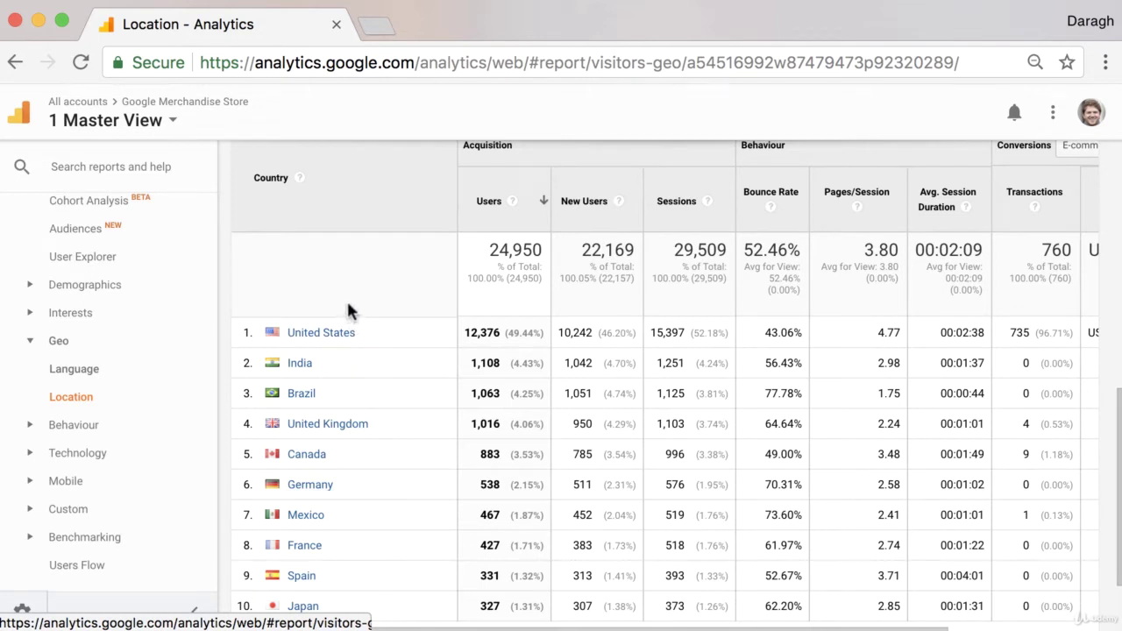
pyautogui.hscroll(1, 349, 304)
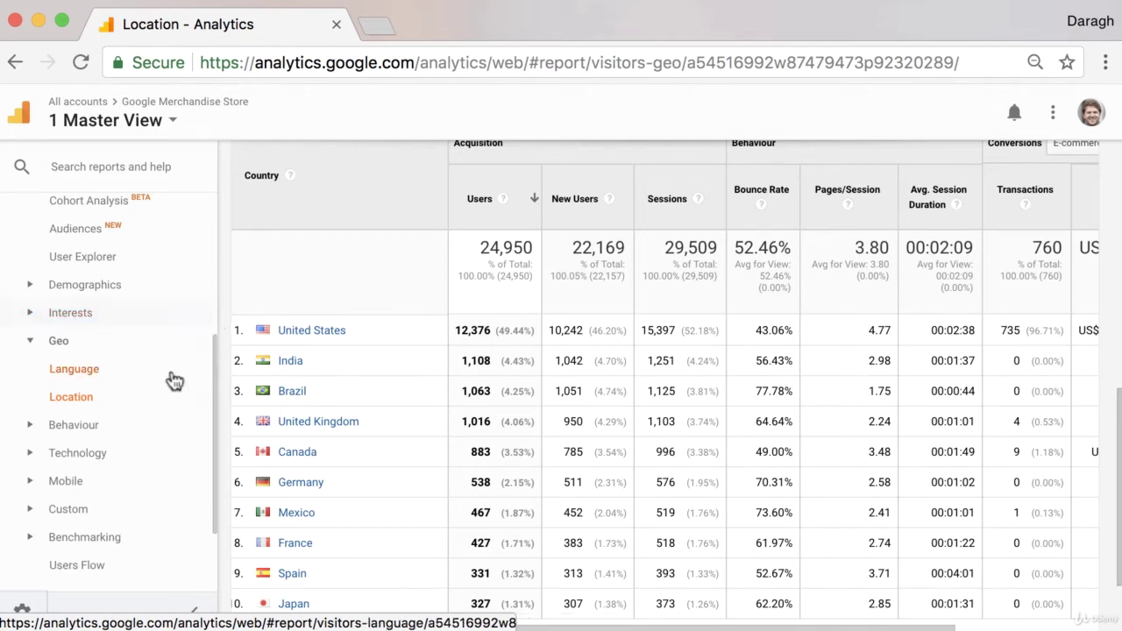
# Step: Open the Behaviour New vs. Returning report and highlight the user percentages for new visitors and returning visitors
pyautogui.scroll(-1, 103, 486)
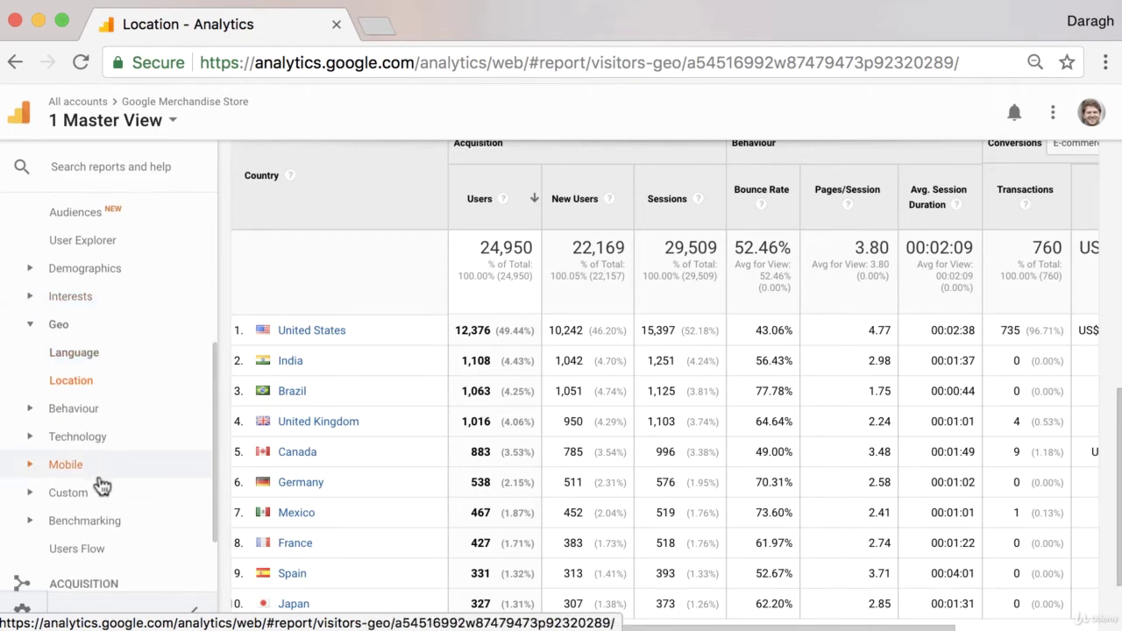
pyautogui.click(38, 405)
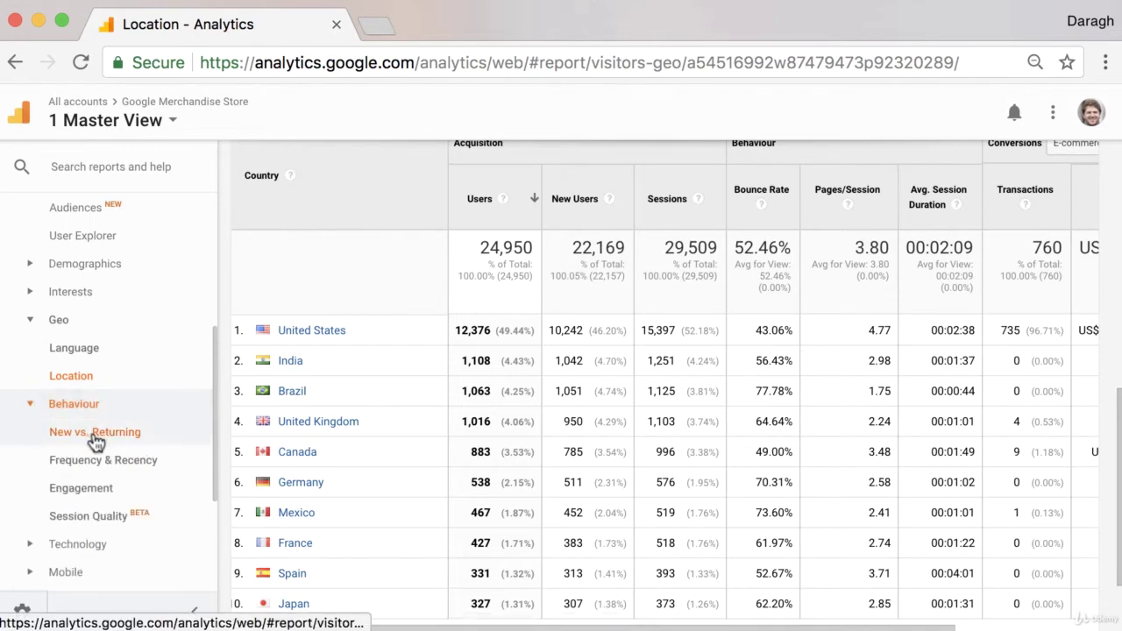
pyautogui.click(91, 433)
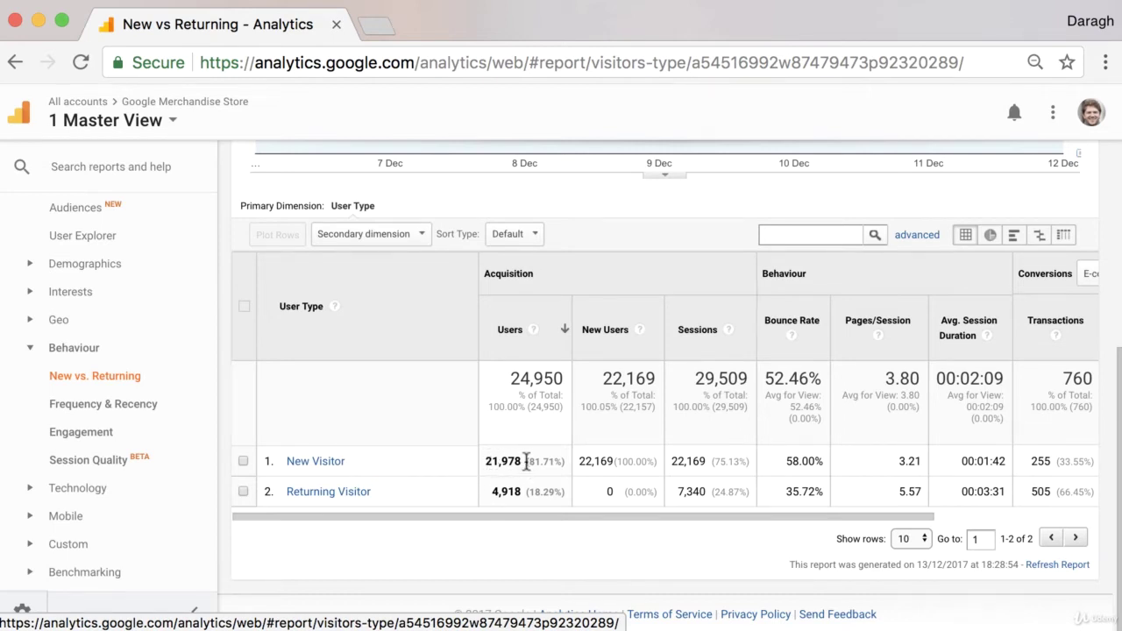
pyautogui.moveTo(529, 461); pyautogui.dragTo(560, 461)
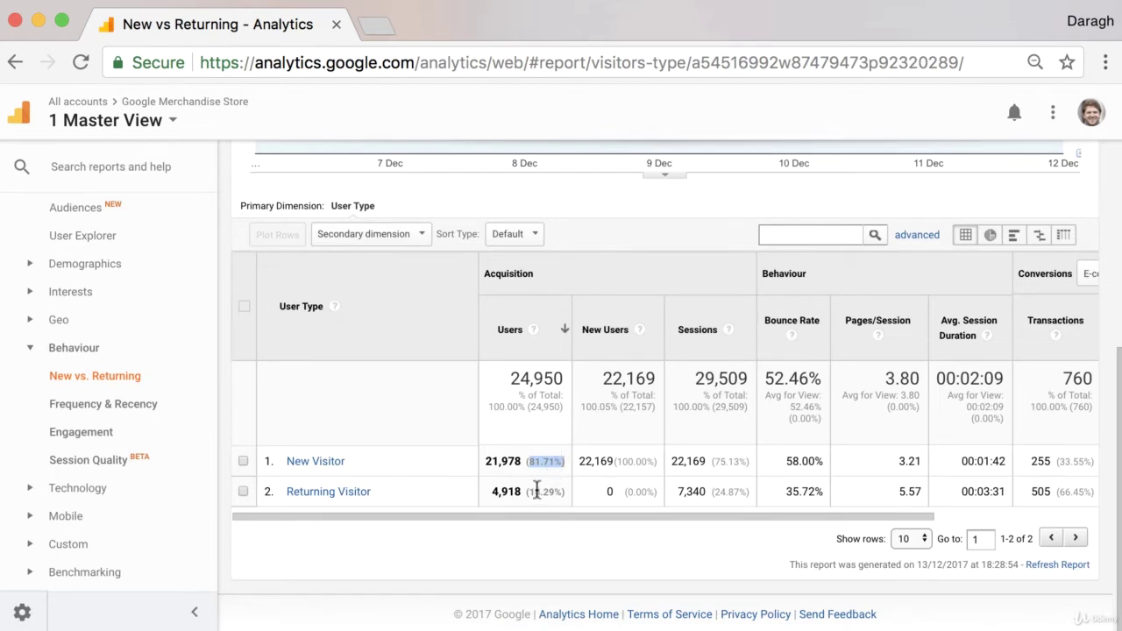
pyautogui.moveTo(530, 491); pyautogui.dragTo(556, 492)
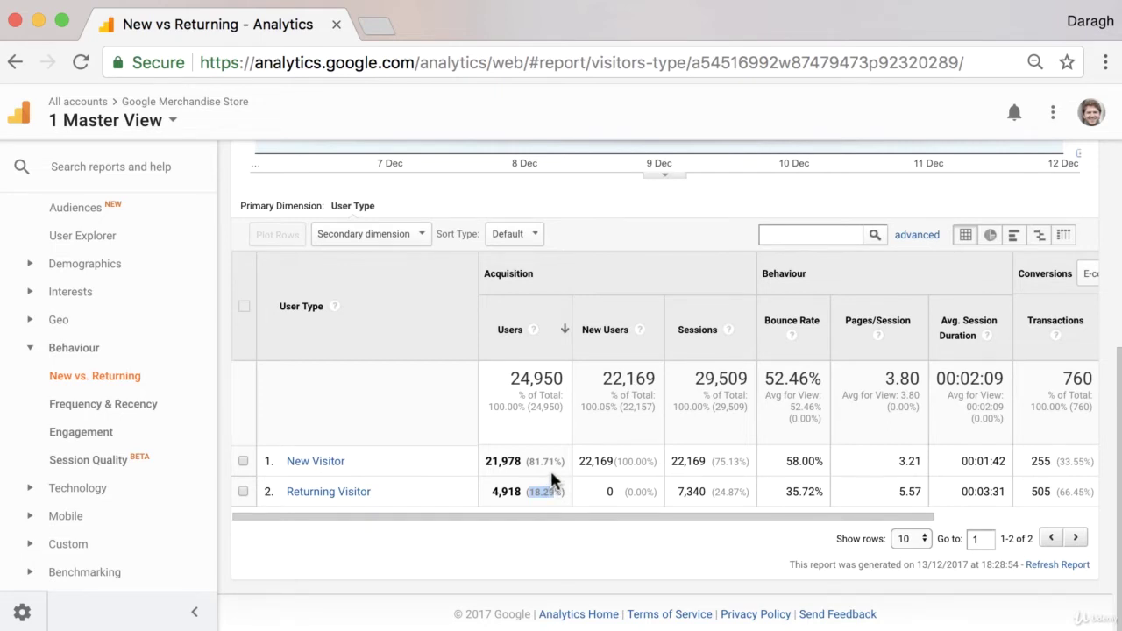
pyautogui.scroll(1, 553, 475)
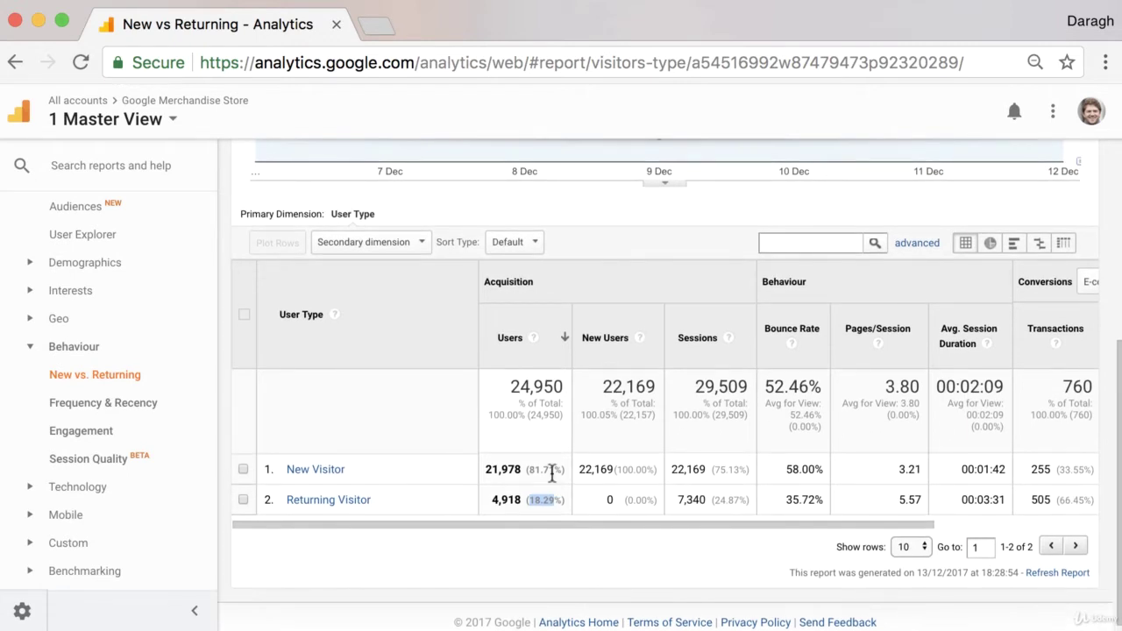
pyautogui.hscroll(1, 552, 473)
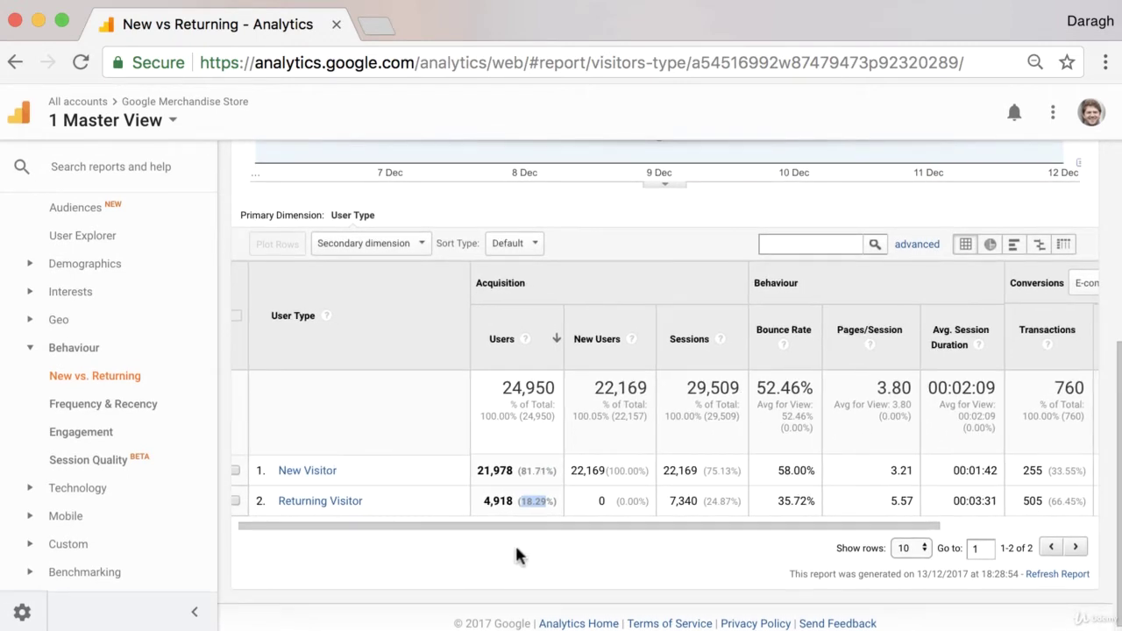
pyautogui.moveTo(531, 525); pyautogui.dragTo(493, 527)
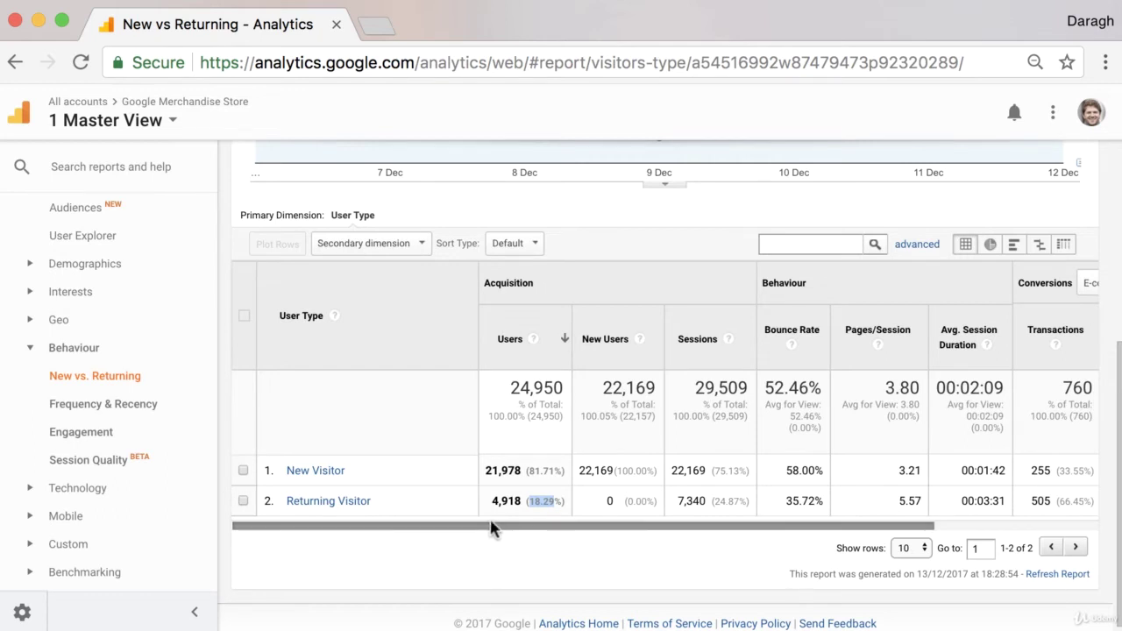
# Step: Open the Technology Browser & OS report and review the acquisition, behaviour and conversion figures for each browser
pyautogui.scroll(-2, 160, 455)
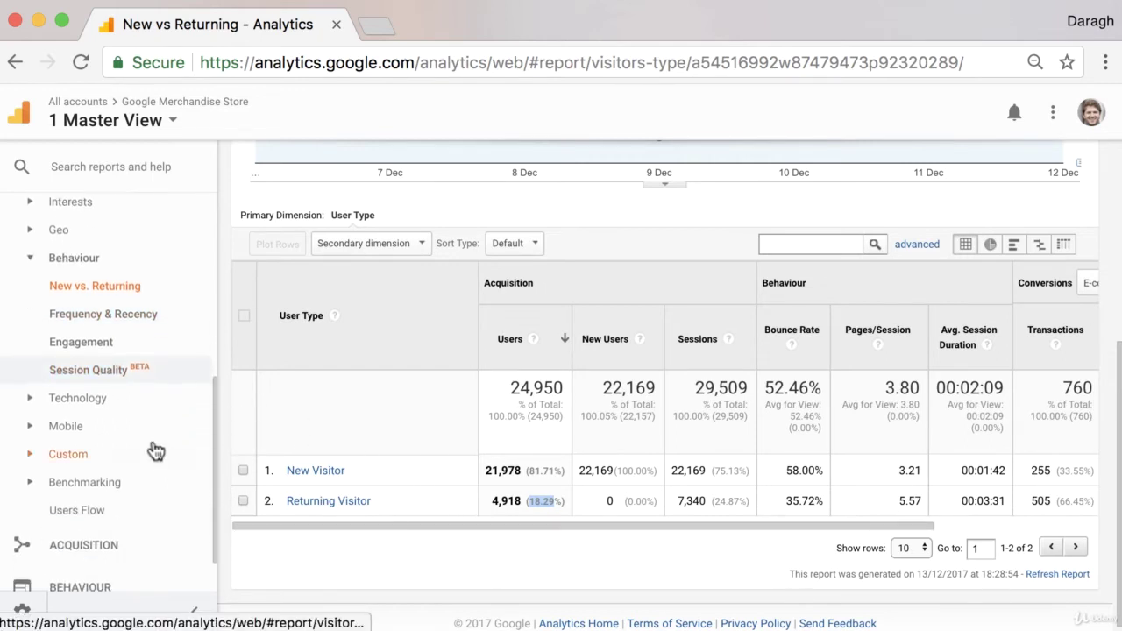
pyautogui.click(100, 400)
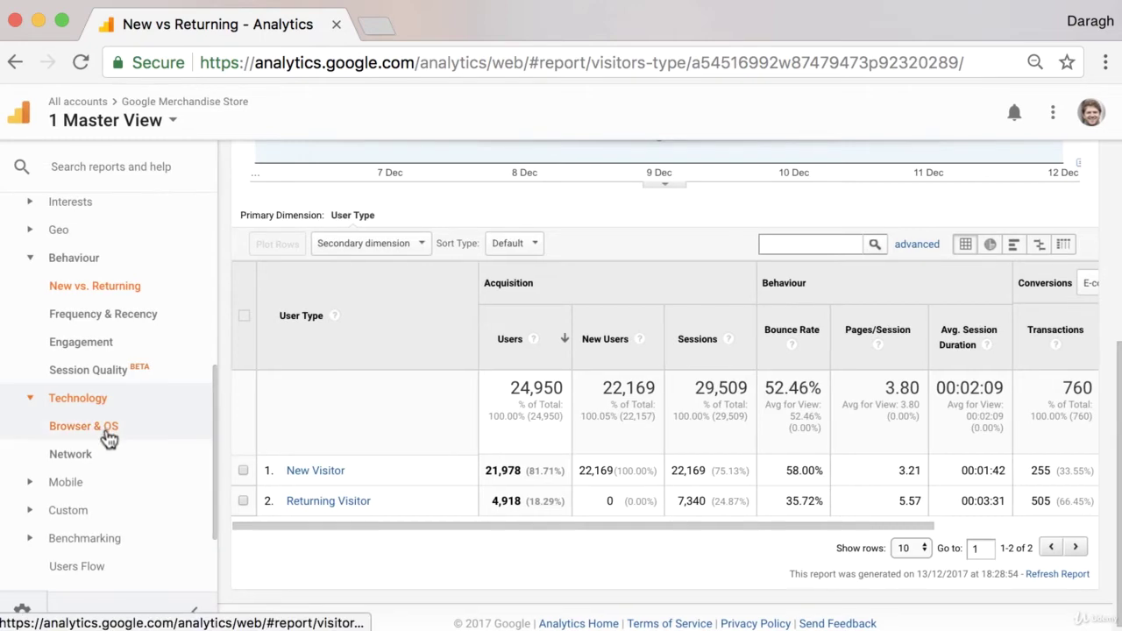
pyautogui.click(107, 435)
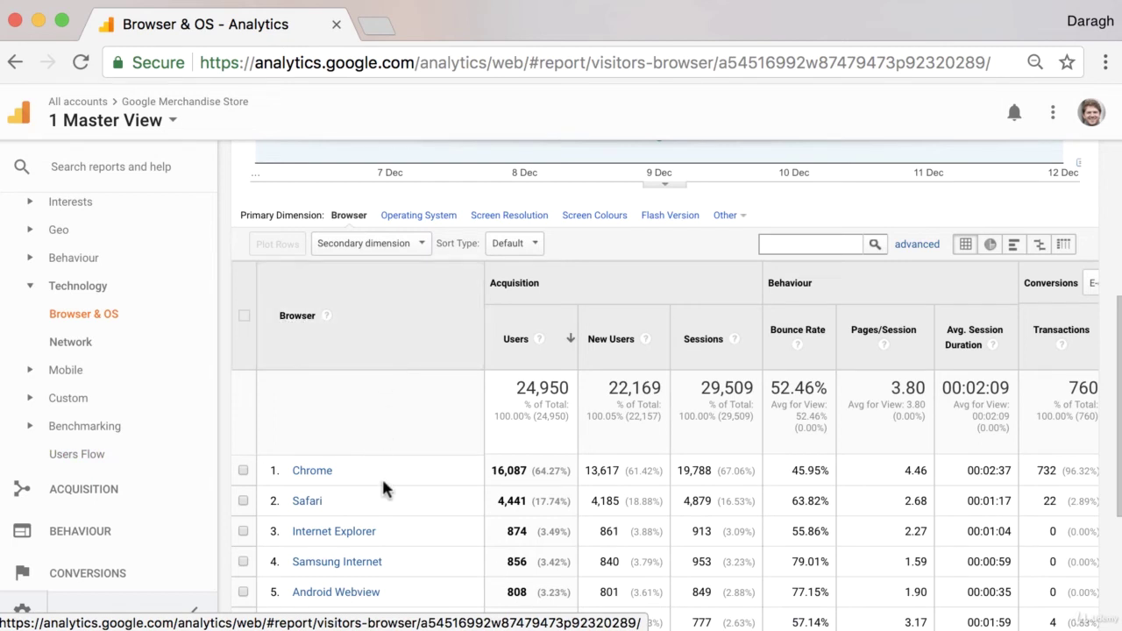
pyautogui.scroll(-4, 381, 480)
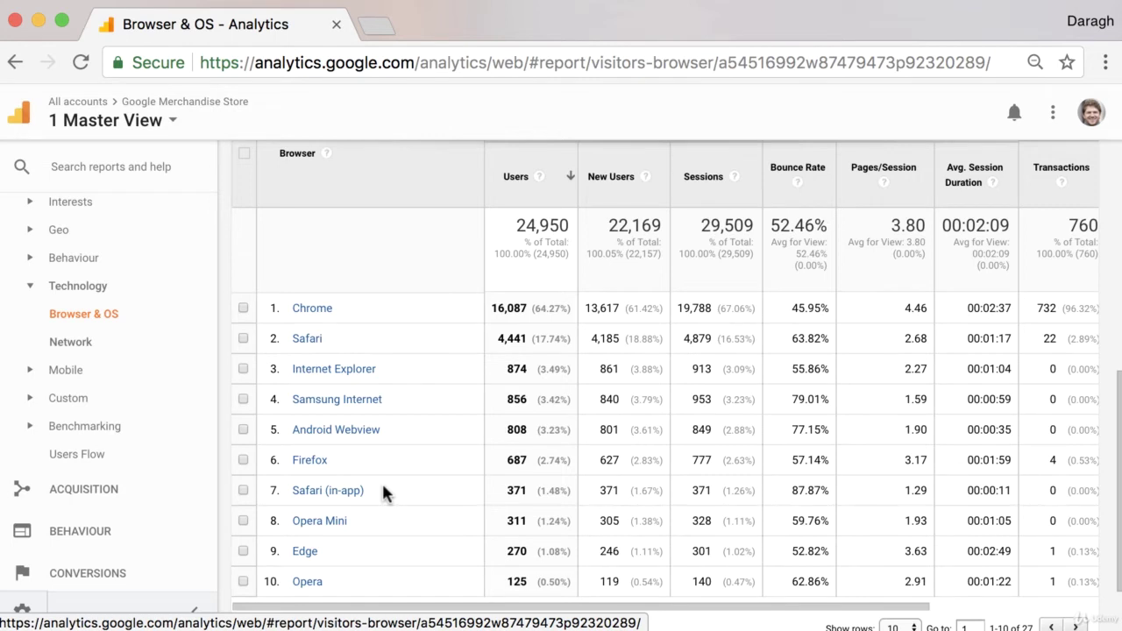
pyautogui.scroll(-1, 675, 429)
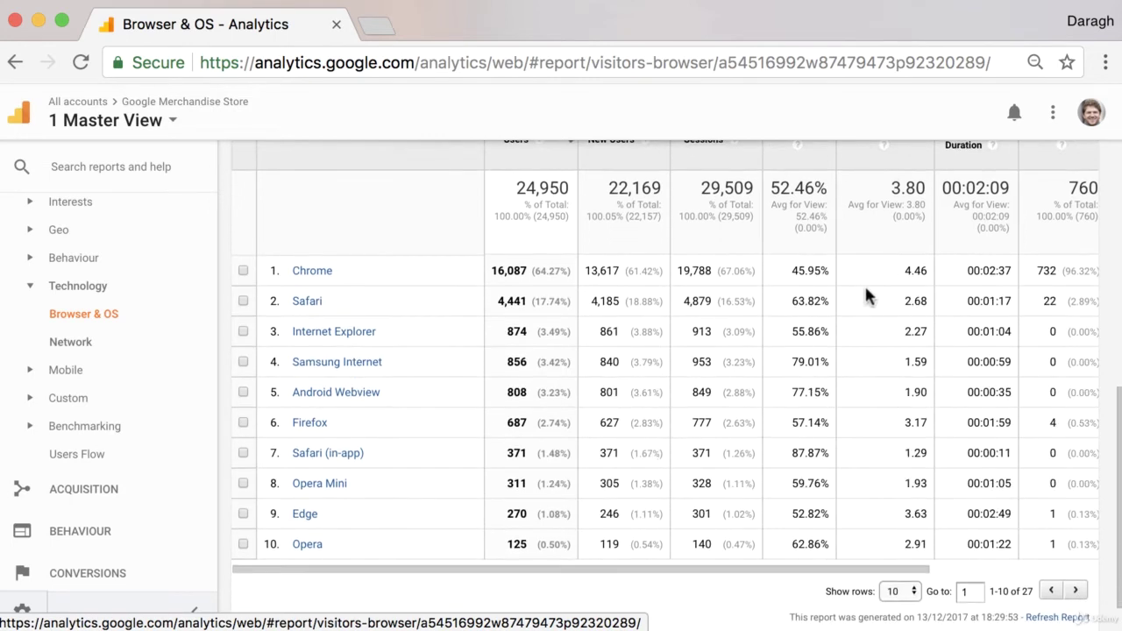
pyautogui.scroll(2, 864, 293)
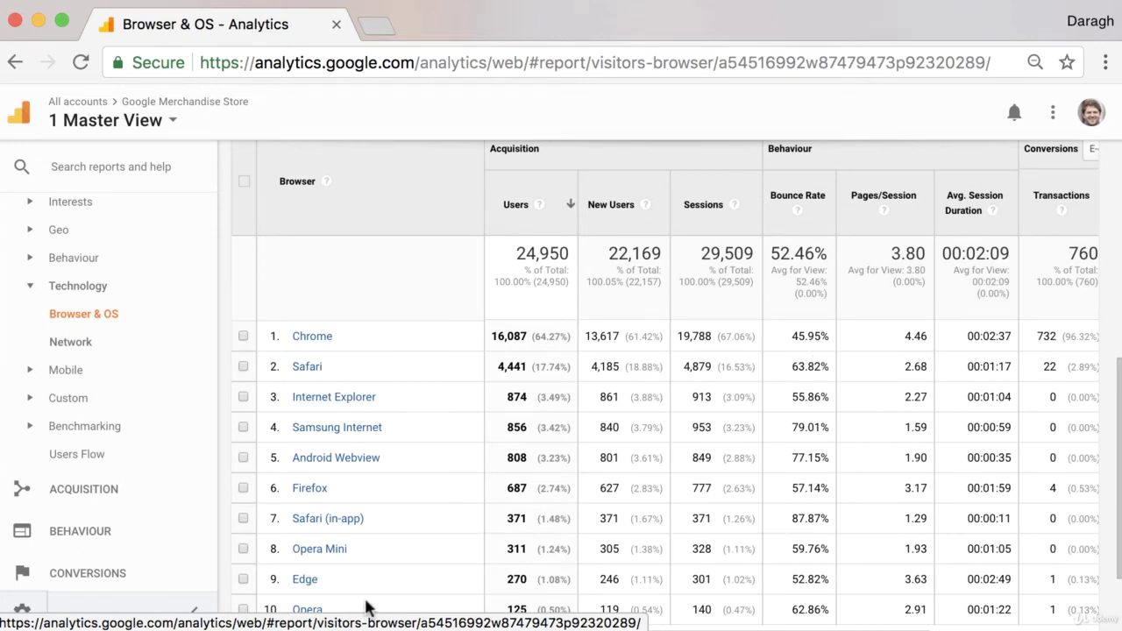
pyautogui.scroll(-1, 748, 489)
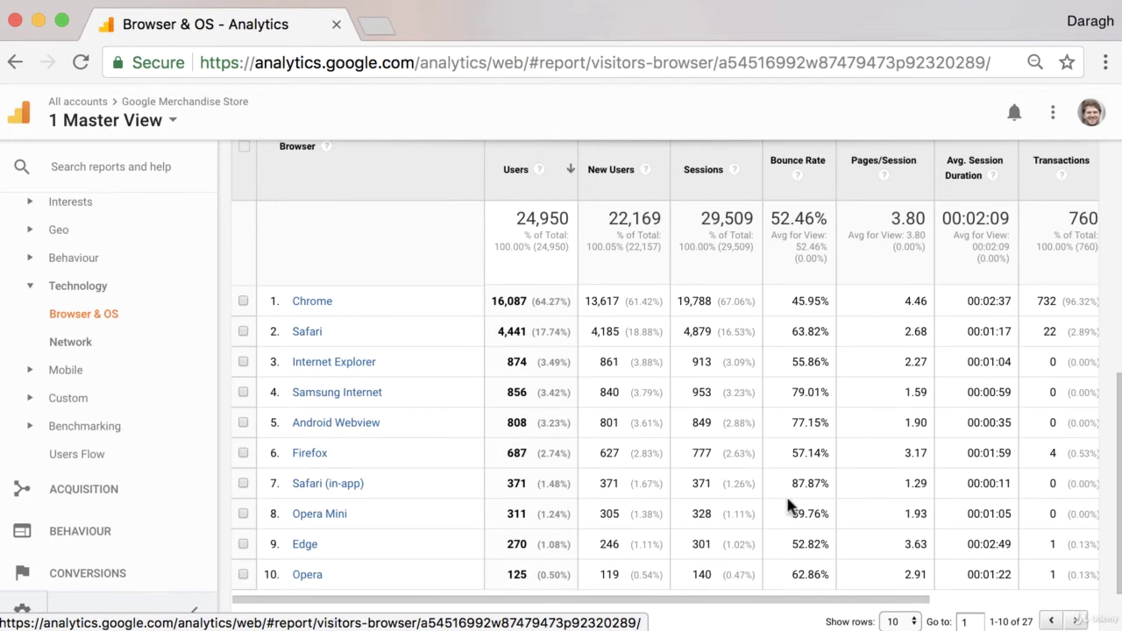
# Step: Highlight the bounce rate and user percentage for Opera Mini and for Safari in the browser table
pyautogui.moveTo(791, 517); pyautogui.dragTo(833, 520)
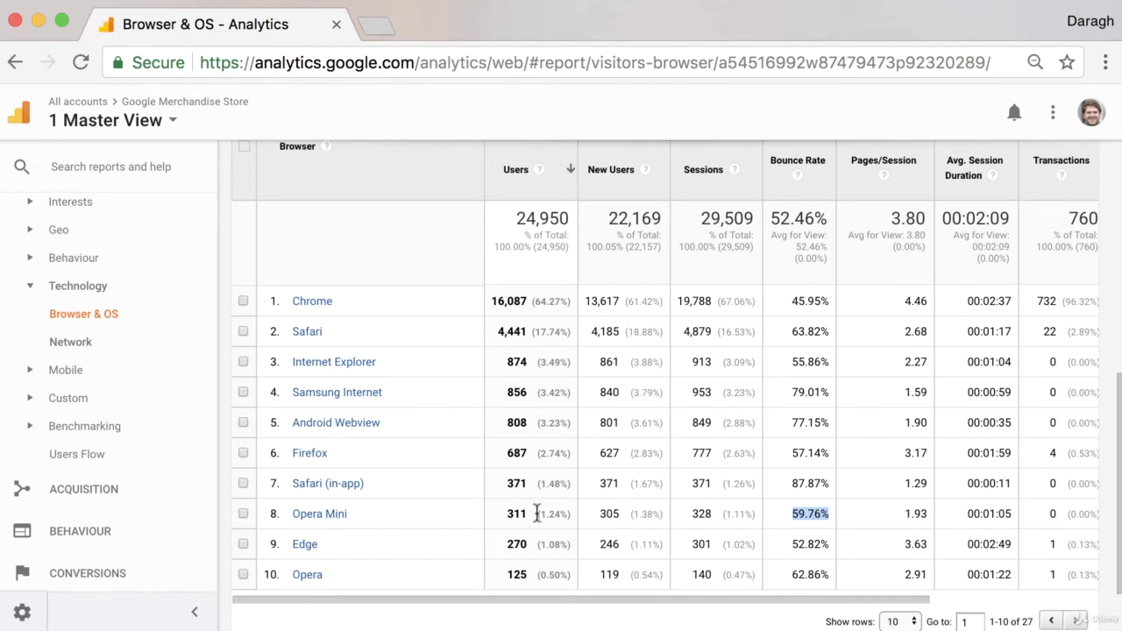
pyautogui.moveTo(538, 513); pyautogui.dragTo(580, 517)
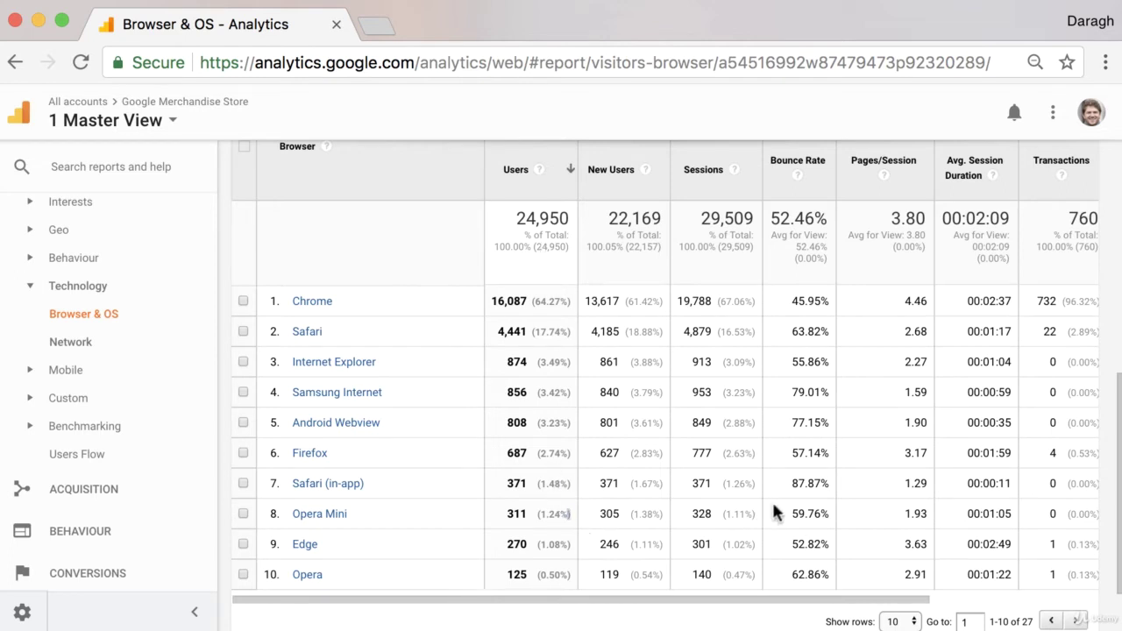
pyautogui.moveTo(789, 515); pyautogui.dragTo(828, 508)
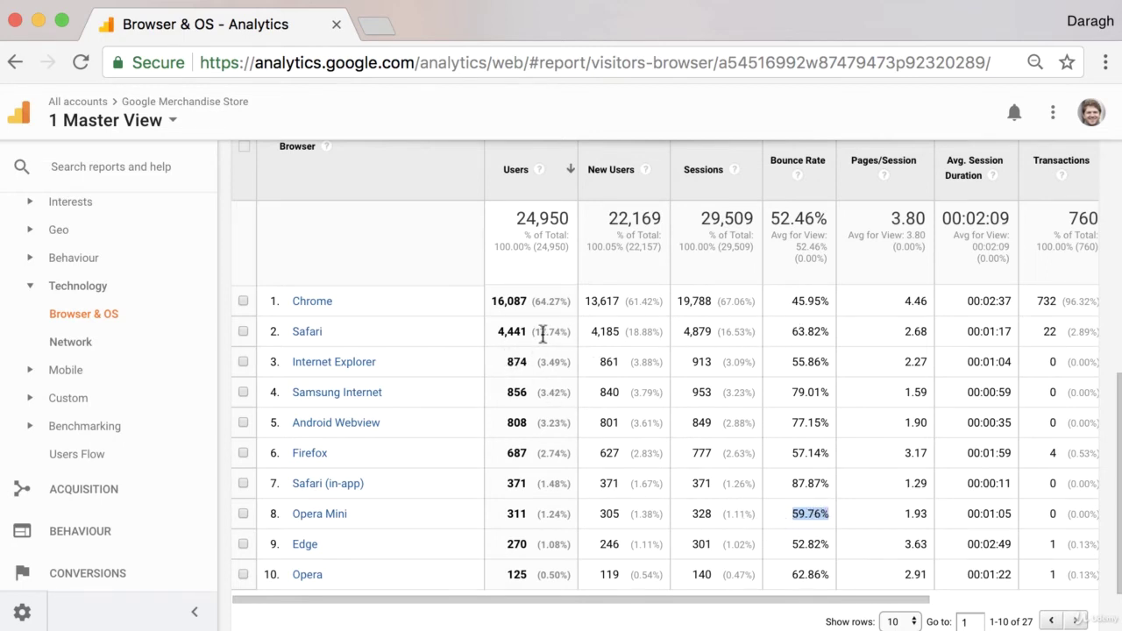
pyautogui.moveTo(534, 331); pyautogui.dragTo(561, 336)
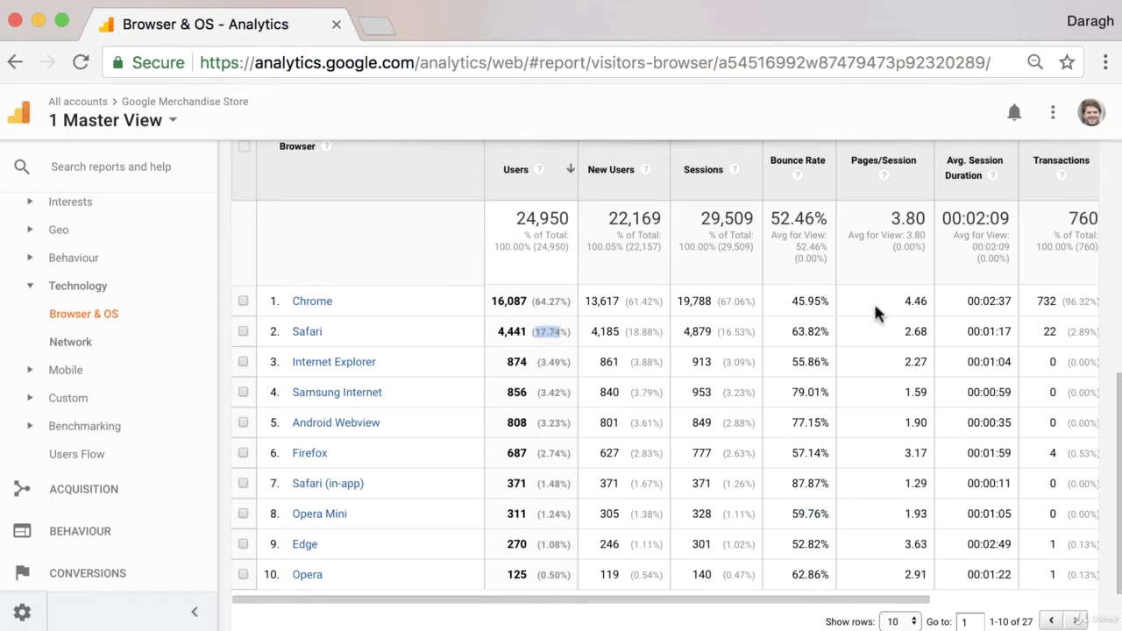
pyautogui.moveTo(791, 331); pyautogui.dragTo(823, 331)
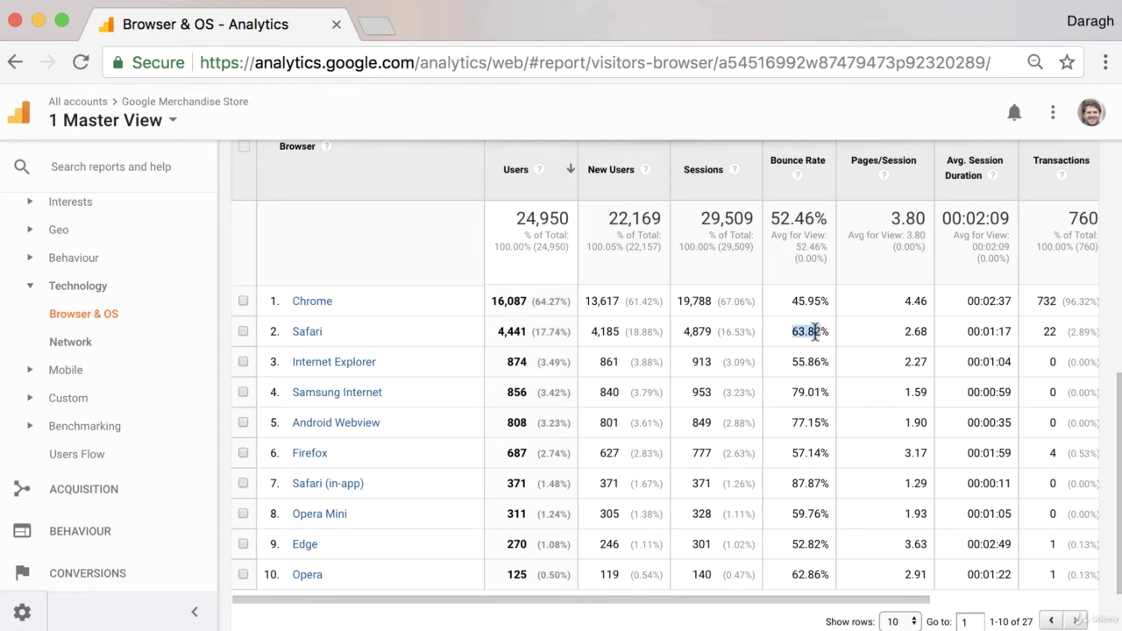
pyautogui.click(803, 333)
# Step: Open the Mobile Overview report and highlight the desktop, mobile and tablet device categories
pyautogui.click(75, 371)
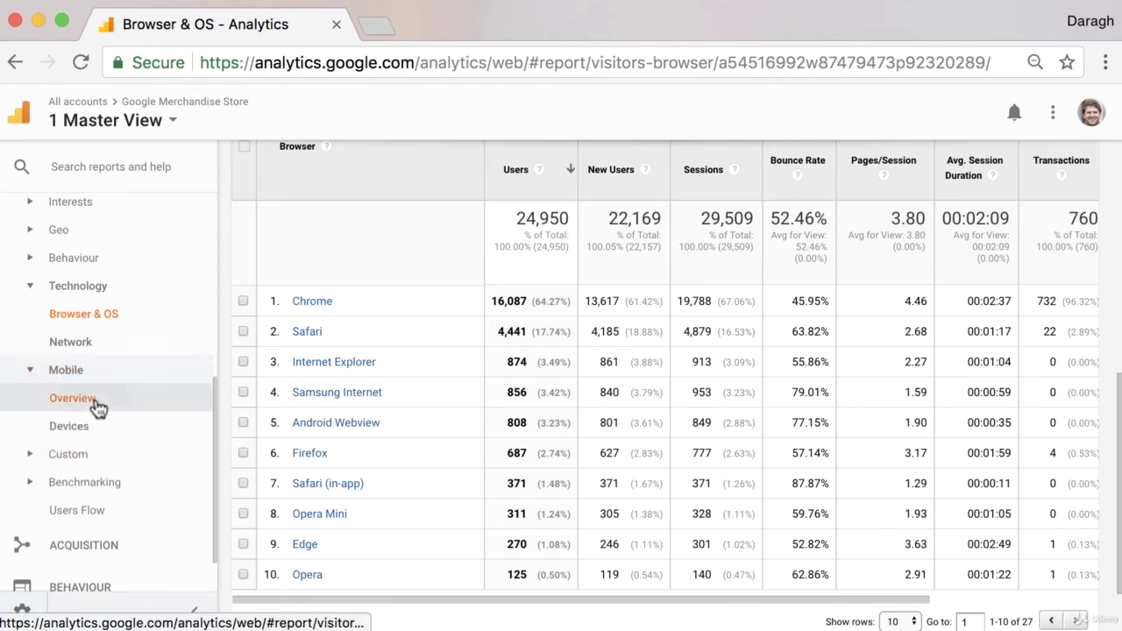
pyautogui.click(97, 401)
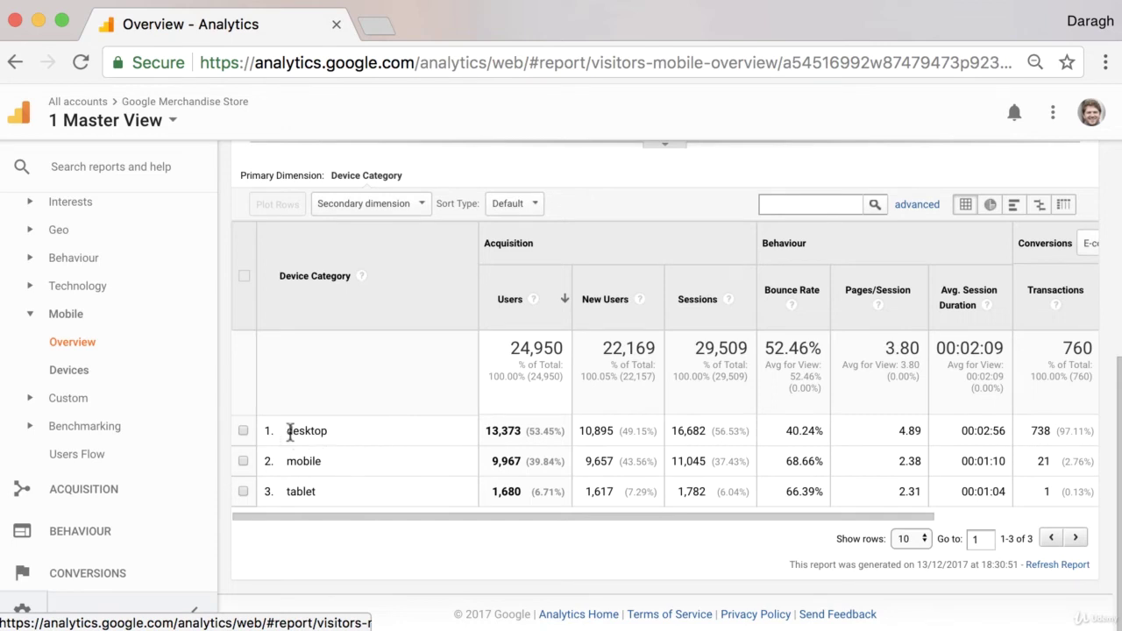
pyautogui.moveTo(292, 431); pyautogui.dragTo(327, 487)
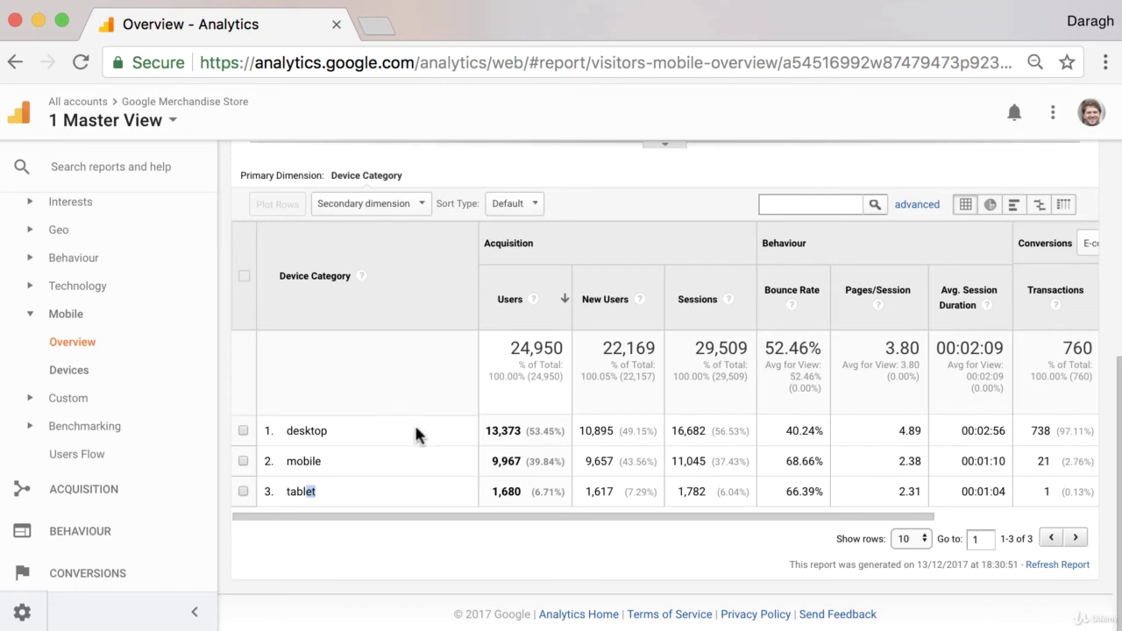
pyautogui.click(436, 398)
# Step: Open the Benchmarking Channels report and review its Industry Vertical setting and the comparison of each channel against the benchmark
pyautogui.click(127, 429)
pyautogui.click(116, 458)
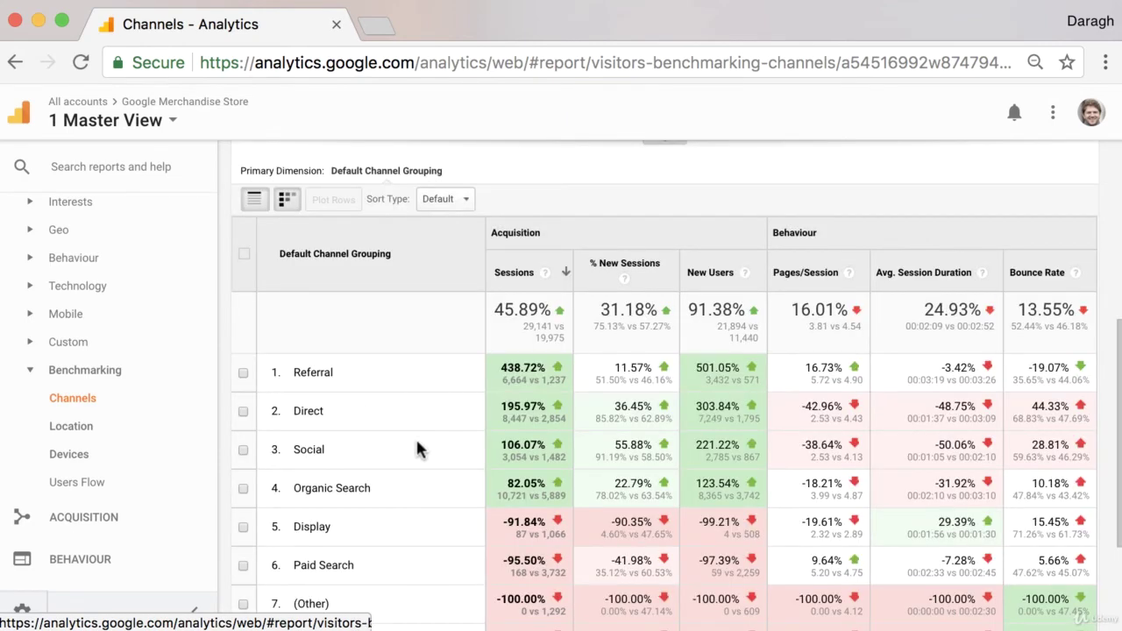
pyautogui.scroll(3, 416, 447)
pyautogui.scroll(4, 417, 445)
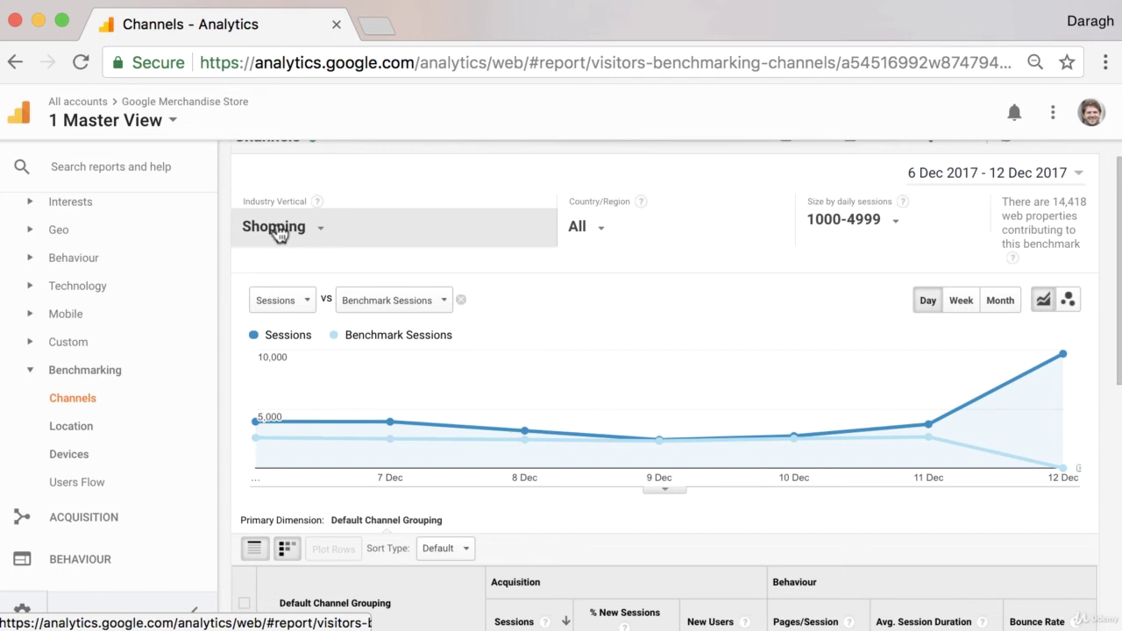
pyautogui.scroll(-3, 587, 488)
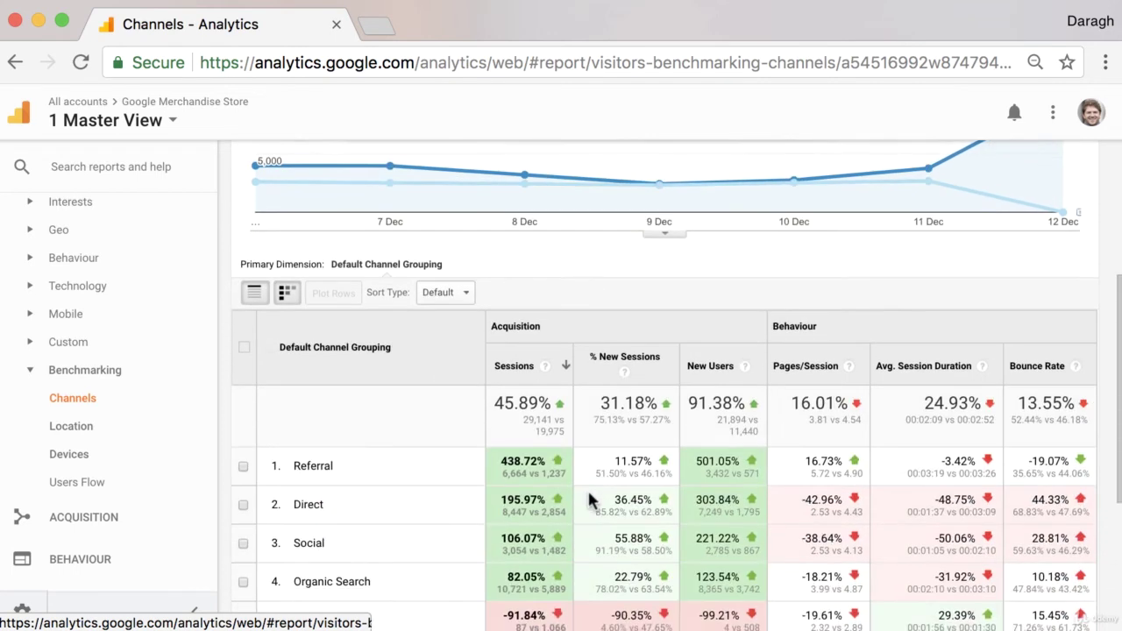
pyautogui.scroll(-1, 580, 495)
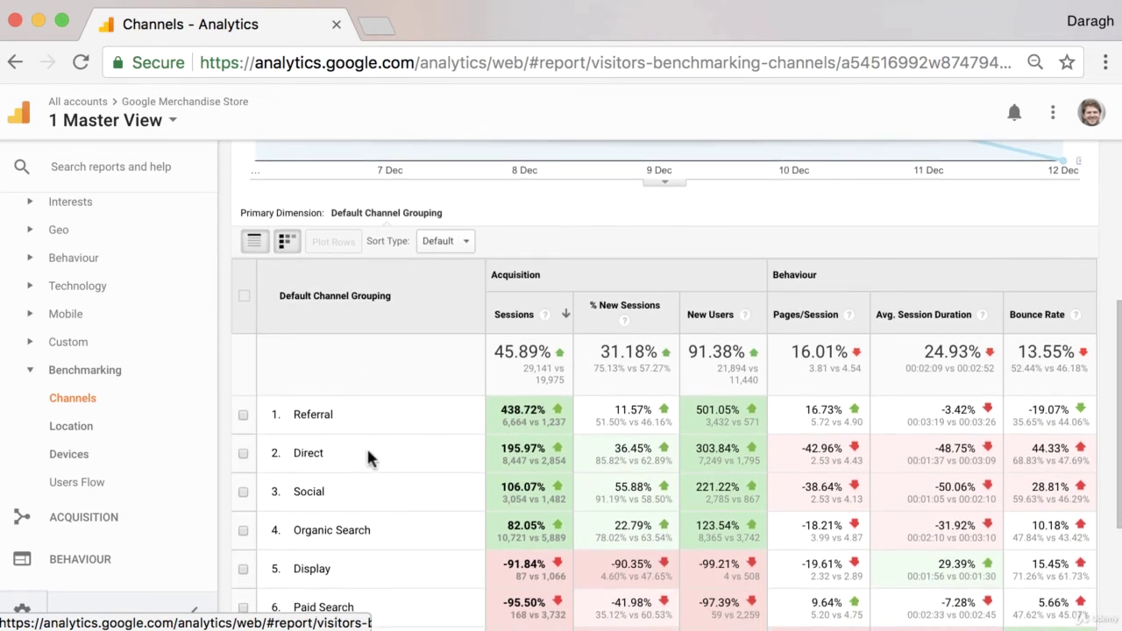
pyautogui.scroll(-1, 372, 454)
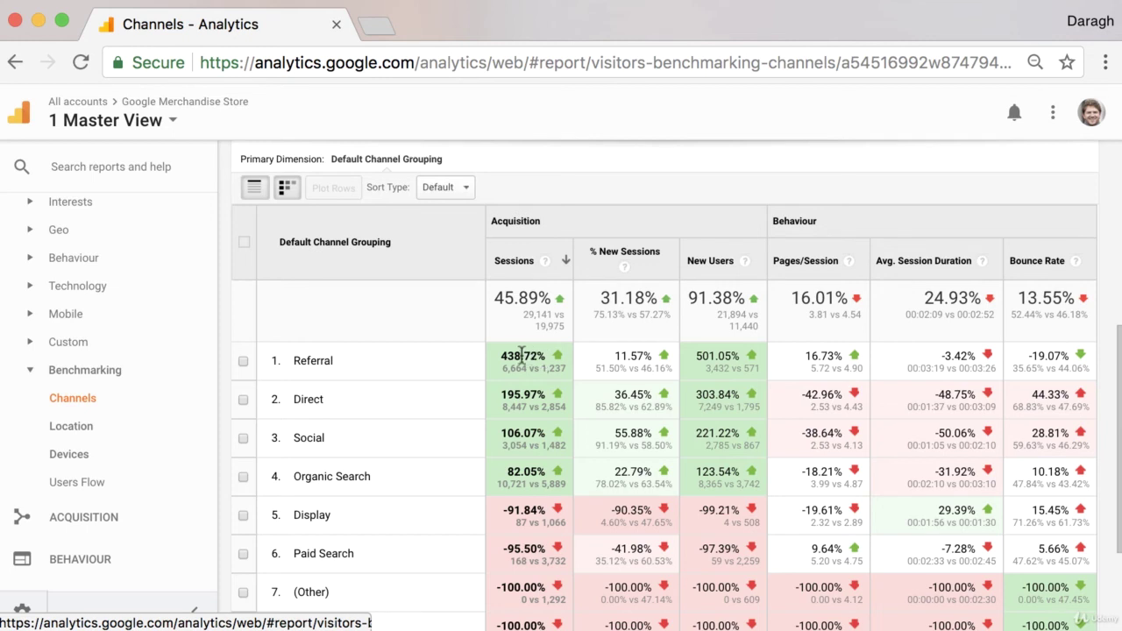
pyautogui.scroll(-2, 424, 523)
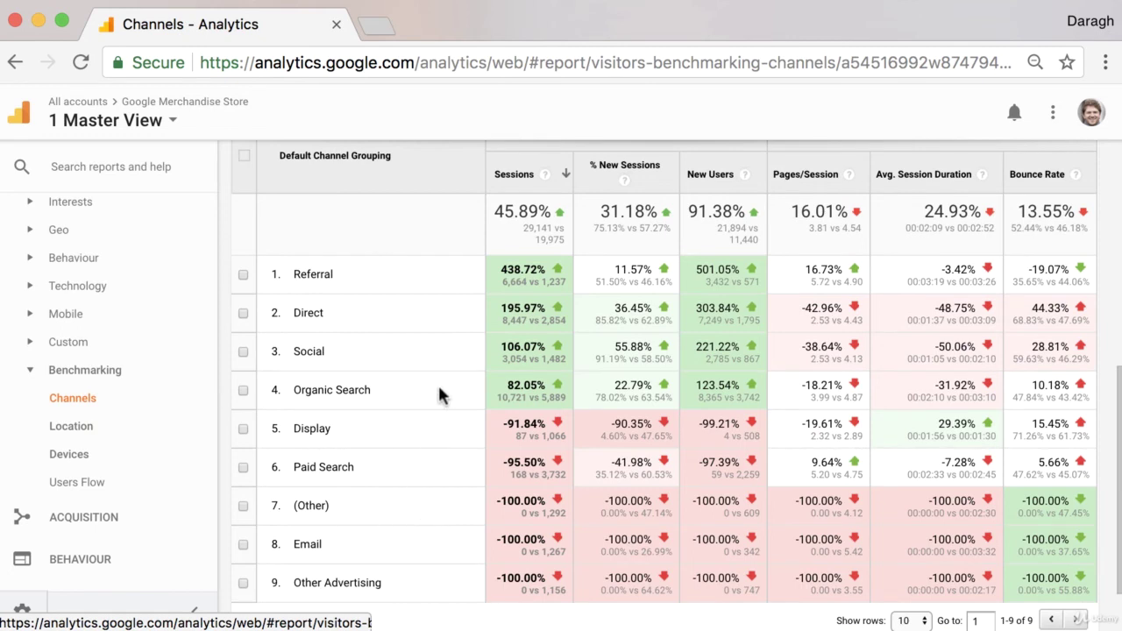
pyautogui.scroll(1, 440, 394)
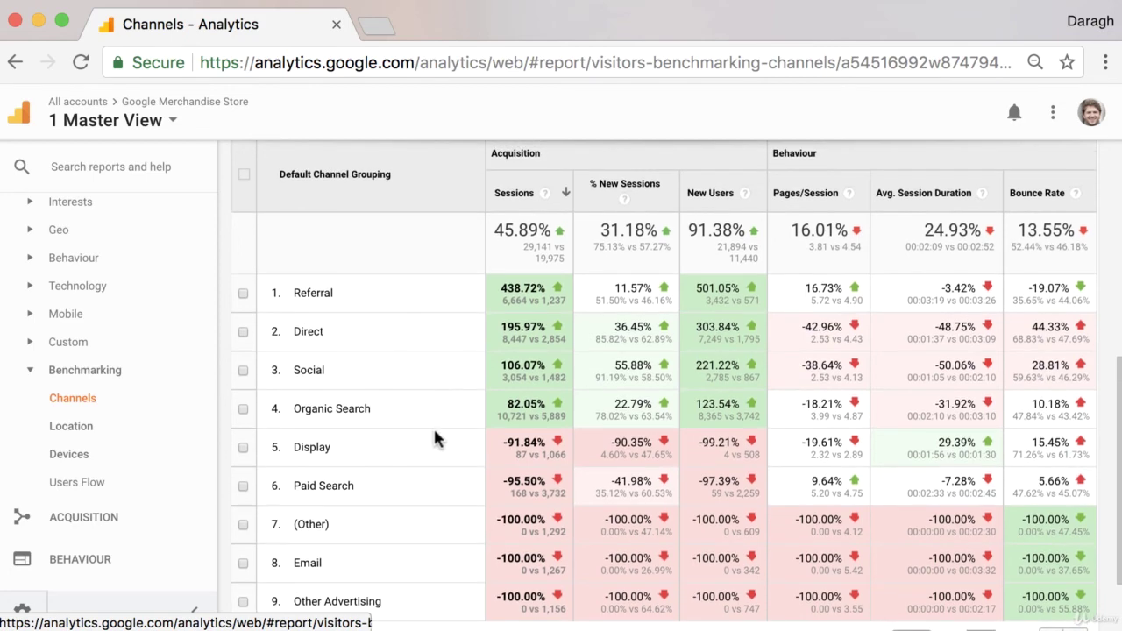
pyautogui.scroll(5, 425, 403)
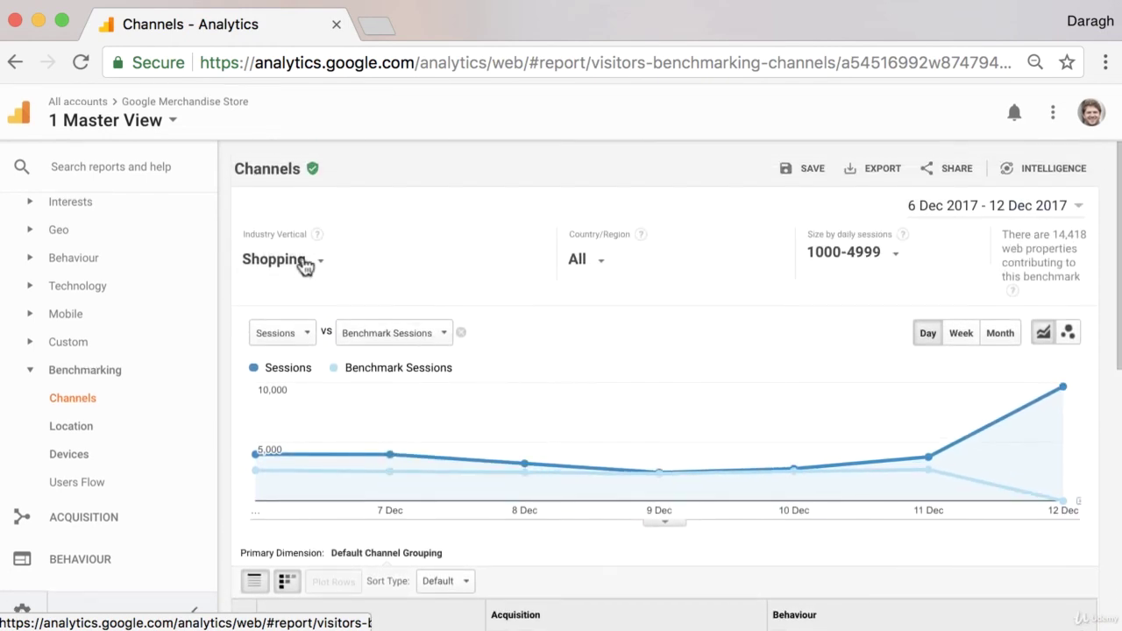
# Step: Highlight the Paid Search channel's sessions percentage and its name in the benchmarking table, and review the surrounding channels
pyautogui.scroll(-6, 436, 430)
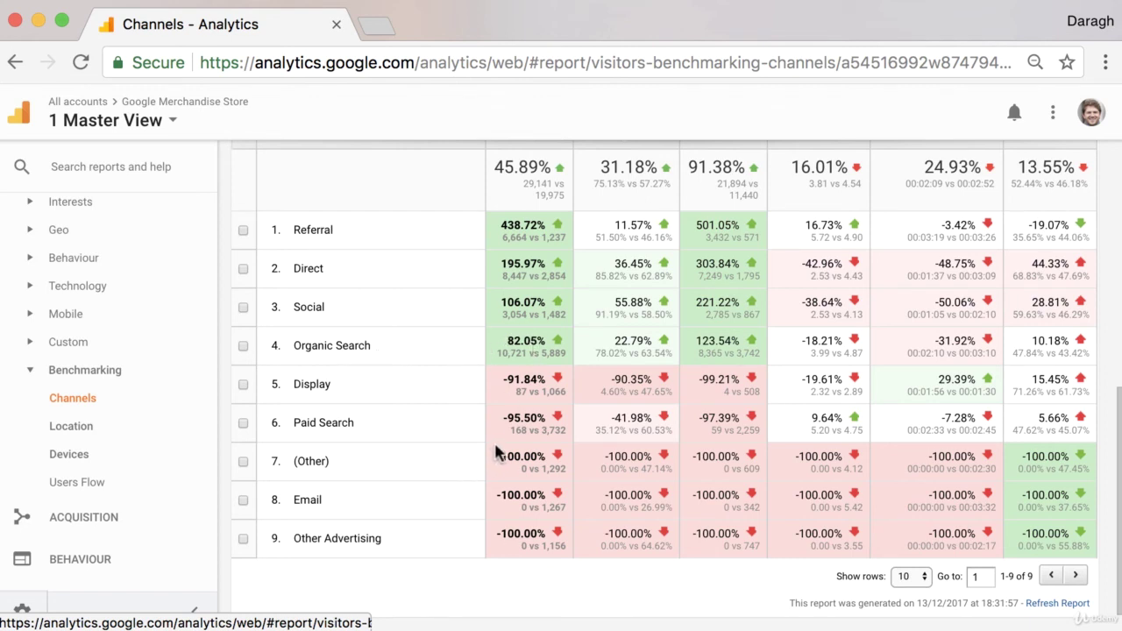
pyautogui.moveTo(503, 423); pyautogui.dragTo(546, 422)
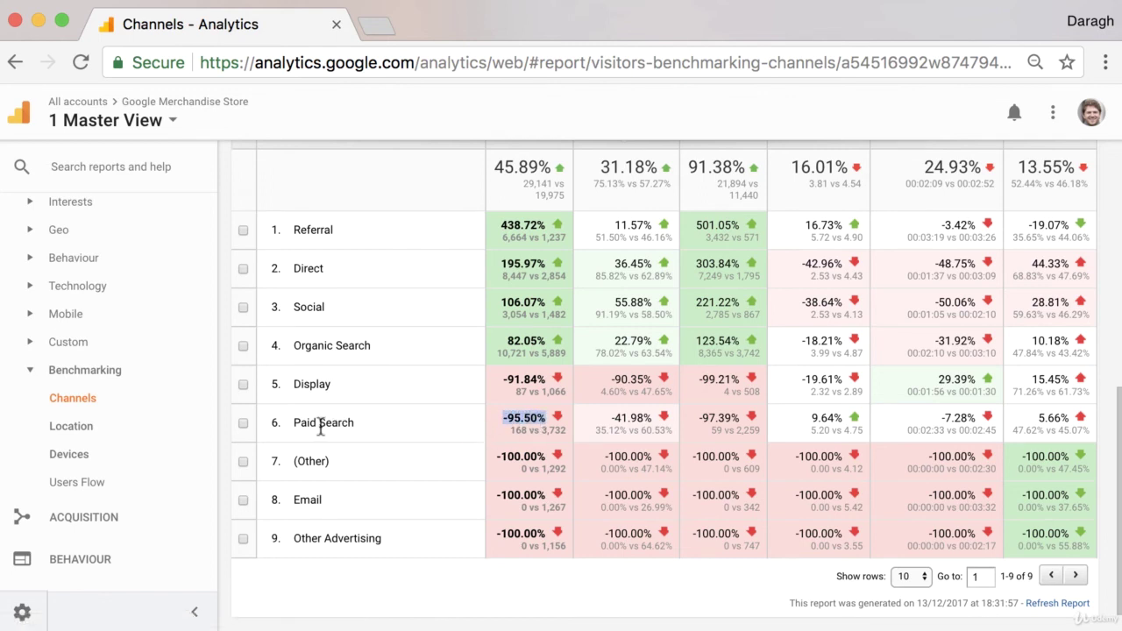
pyautogui.moveTo(295, 424); pyautogui.dragTo(358, 431)
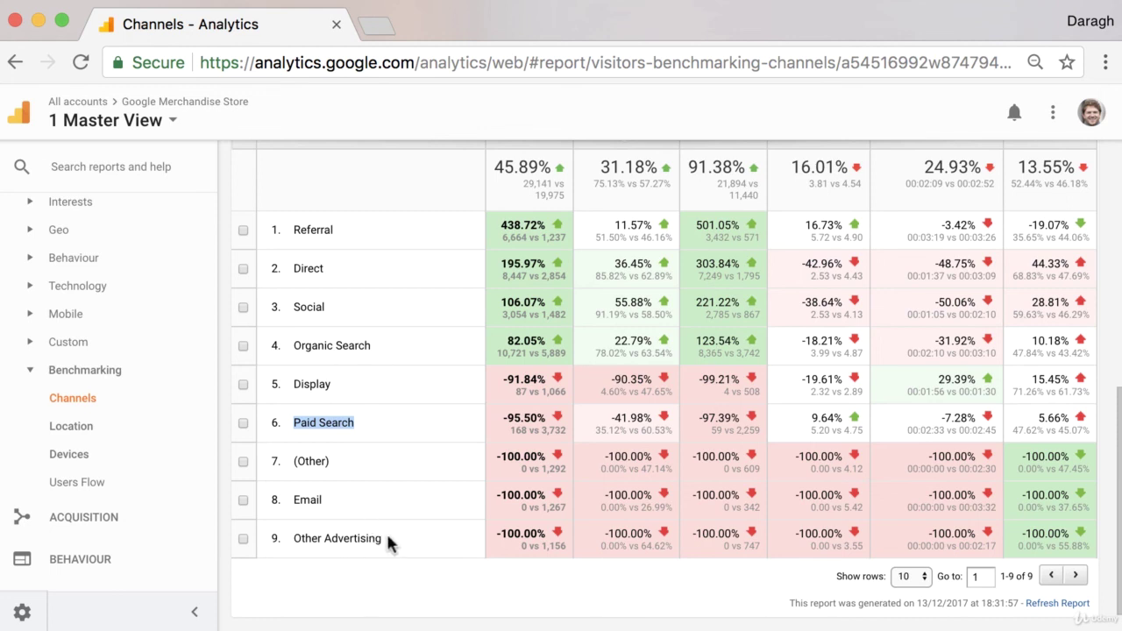
pyautogui.scroll(3, 430, 504)
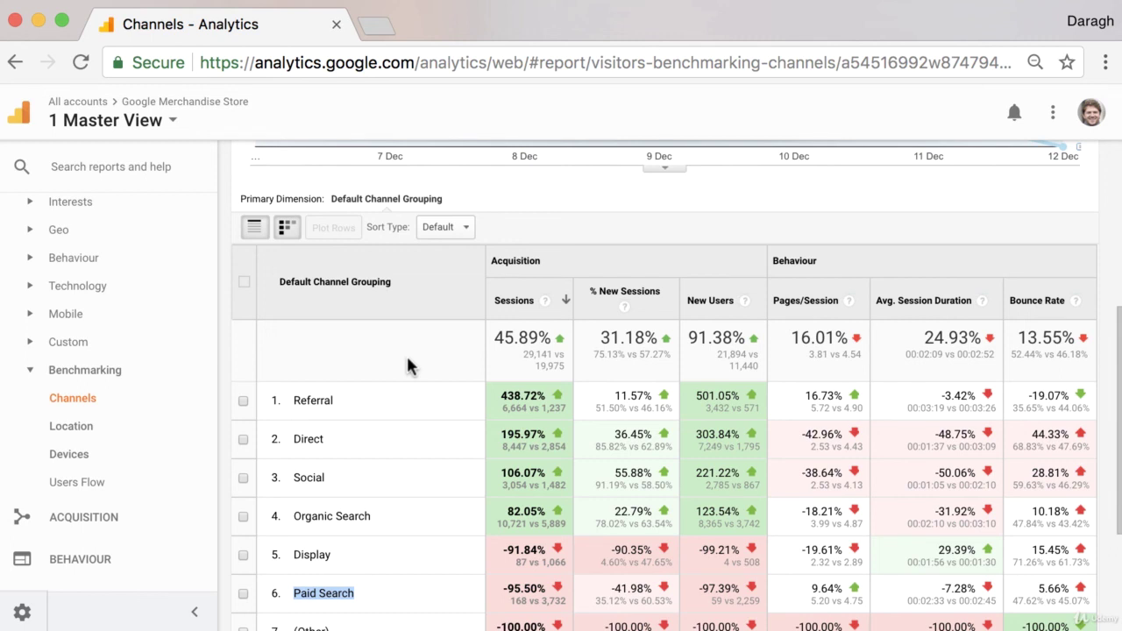
pyautogui.scroll(-1, 406, 354)
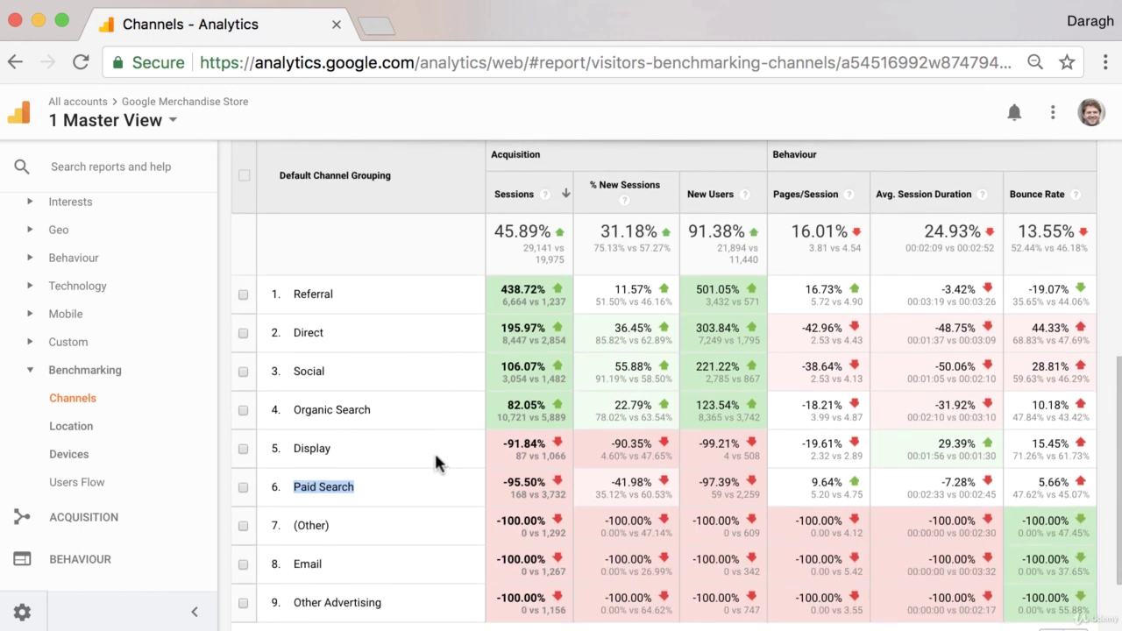
pyautogui.scroll(1, 434, 454)
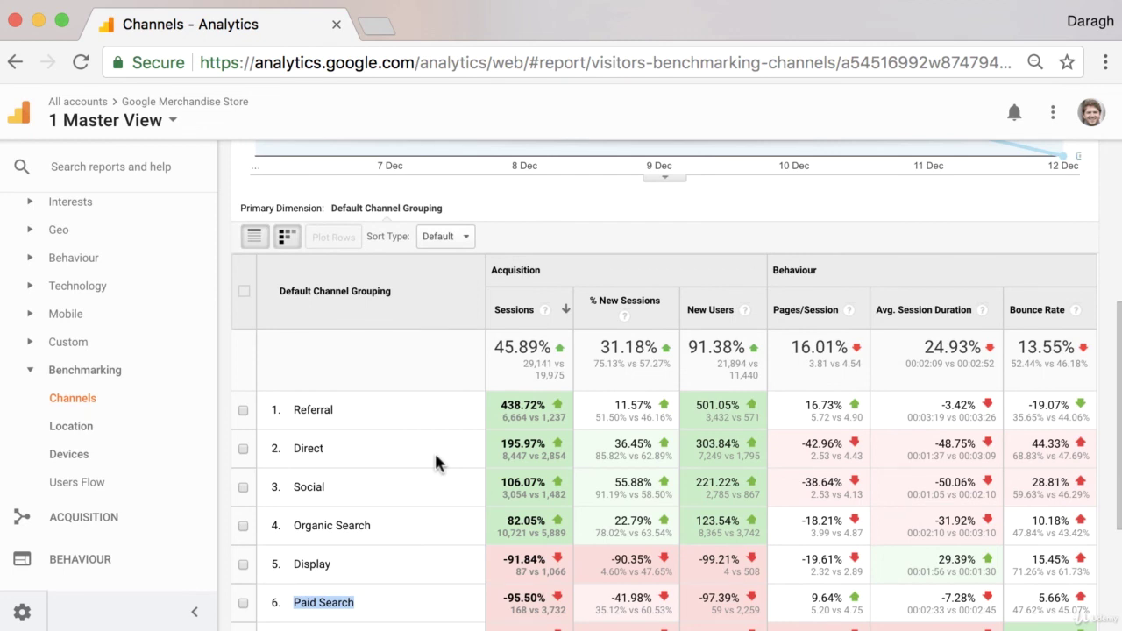
pyautogui.scroll(3, 427, 441)
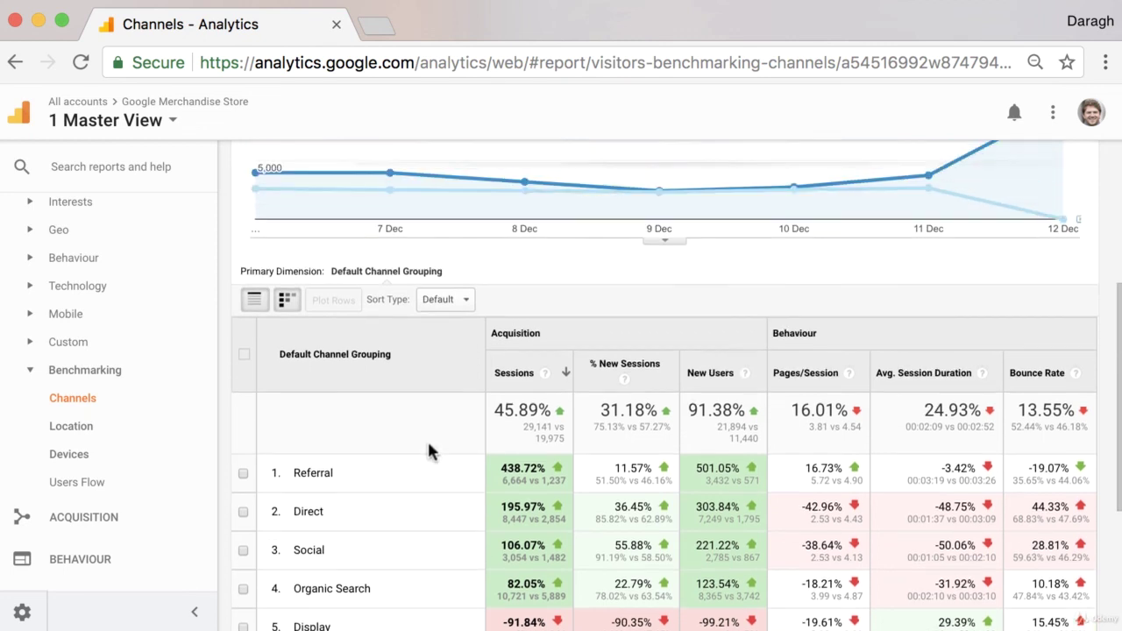
pyautogui.scroll(1, 424, 446)
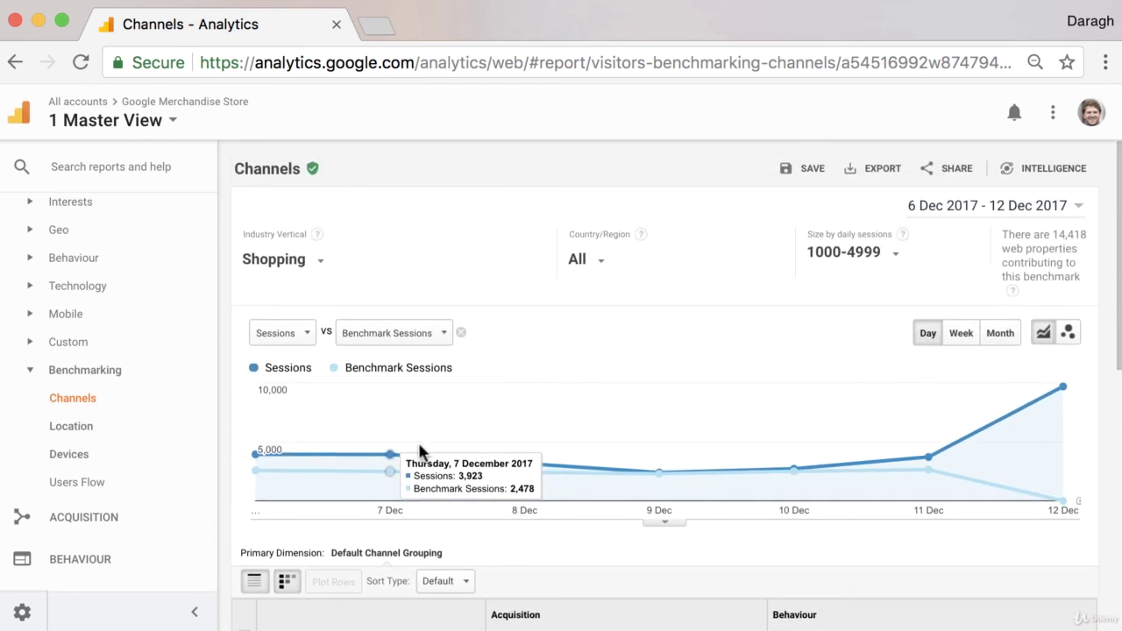
# Step: Collapse the Benchmarking reports and return to the start of the Audience report list
pyautogui.click(31, 377)
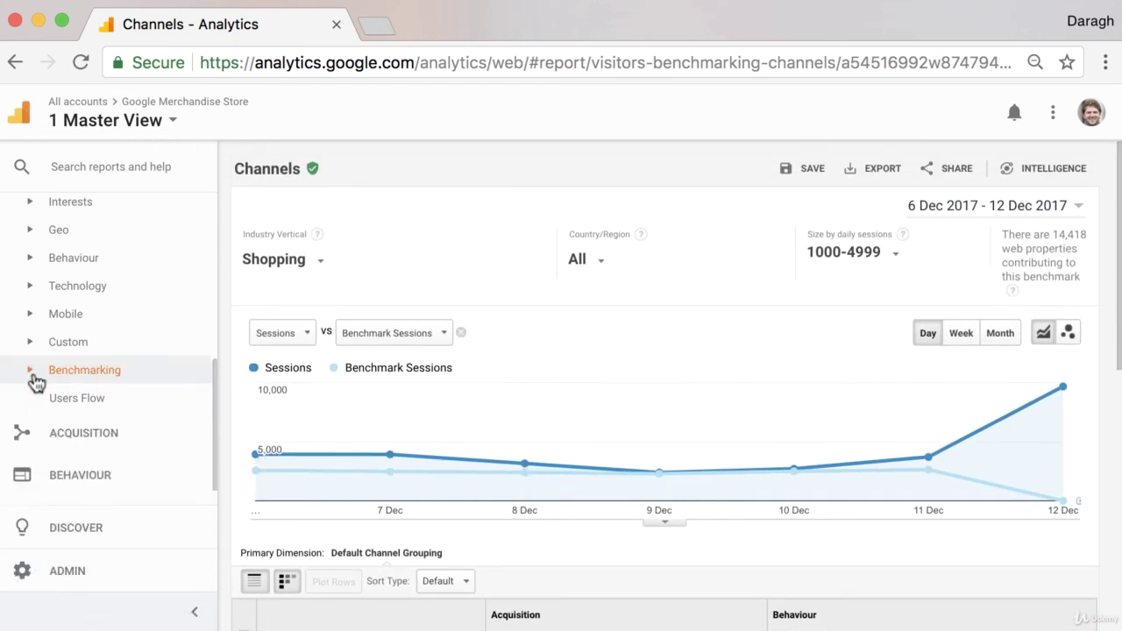
pyautogui.scroll(2, 79, 363)
pyautogui.scroll(3, 96, 359)
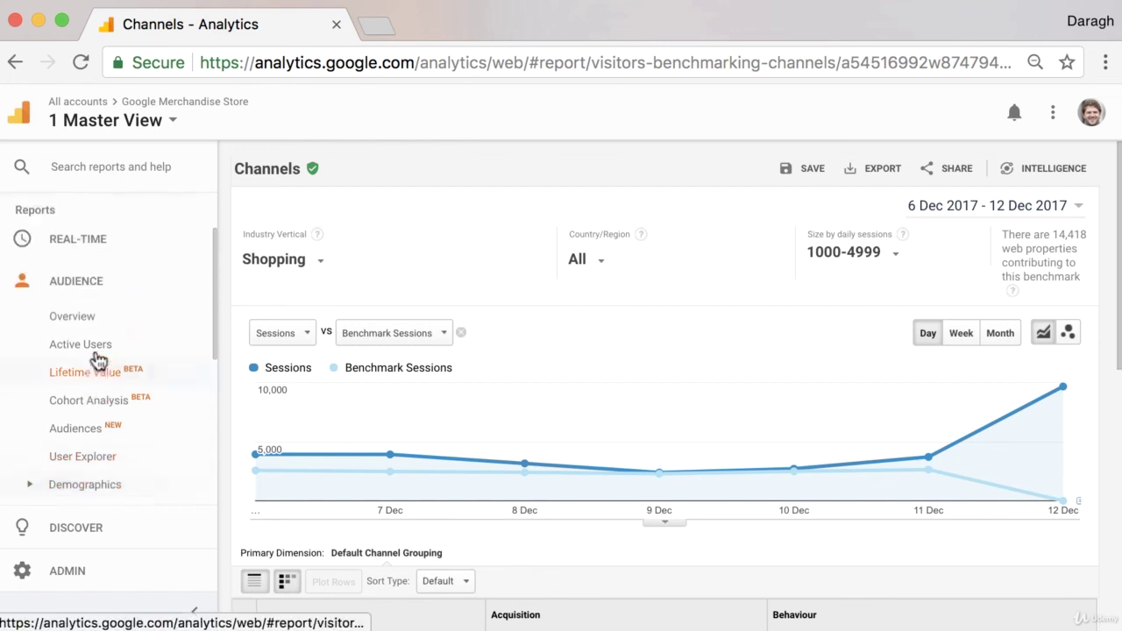